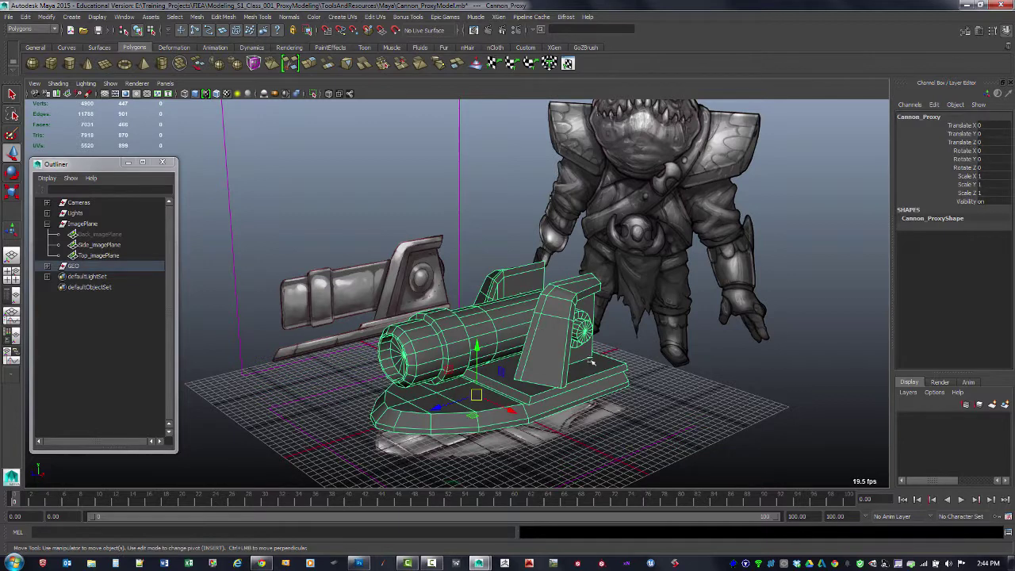
# Collapse the ImagePlane group, expand the GEO group and copy the Cannon_Proxy object's name, keeping that object selected.
pyautogui.click(48, 224)
pyautogui.click(47, 235)
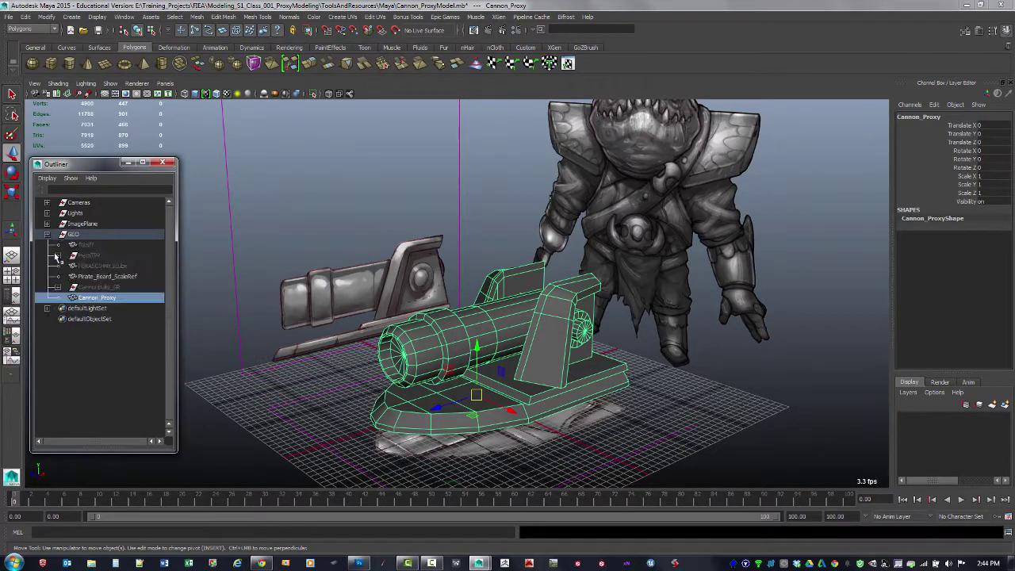
pyautogui.doubleClick(116, 300)
pyautogui.hotkey('ctrl', 'c')
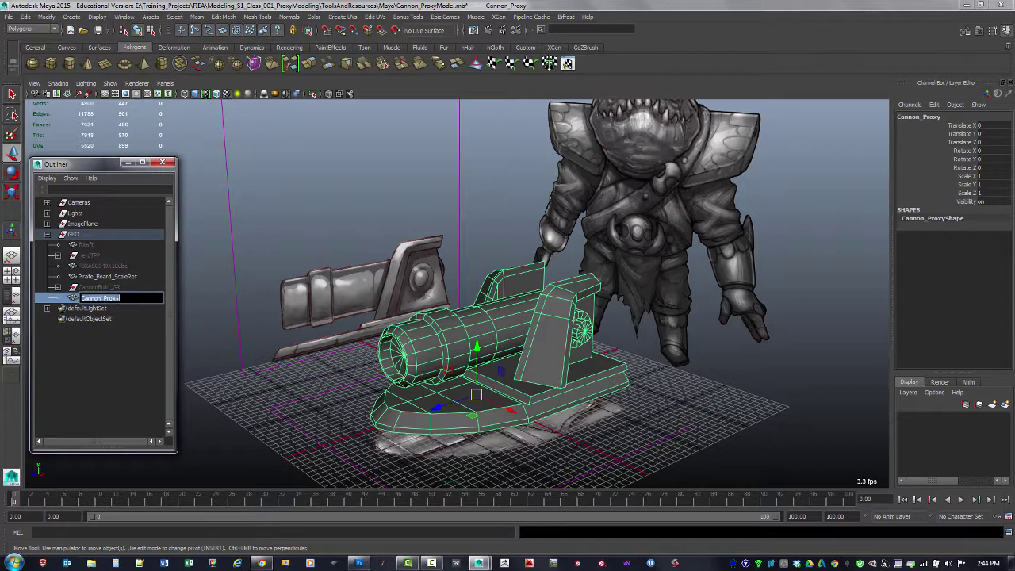
pyautogui.click(113, 295)
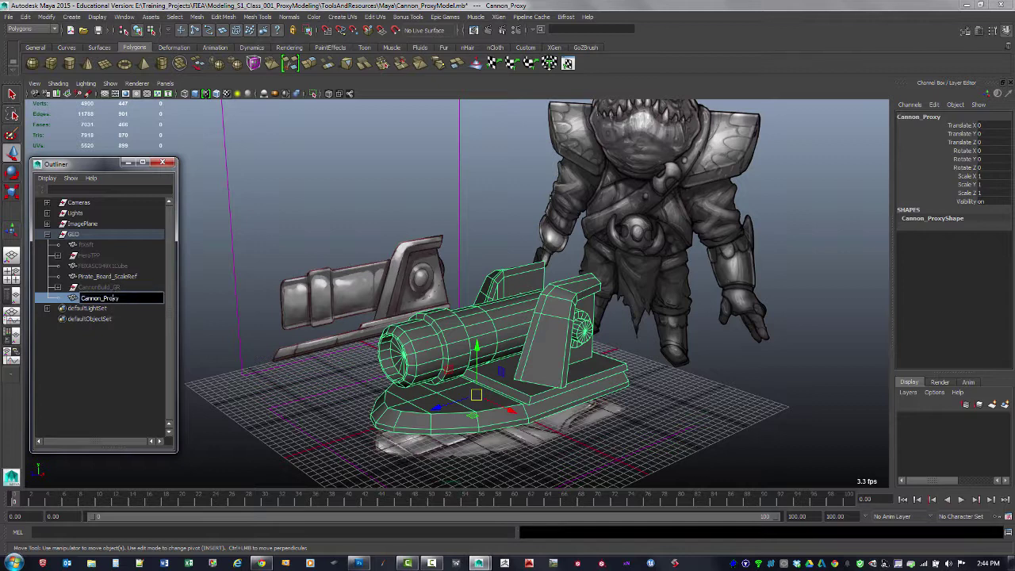
pyautogui.click(112, 288)
pyautogui.click(114, 299)
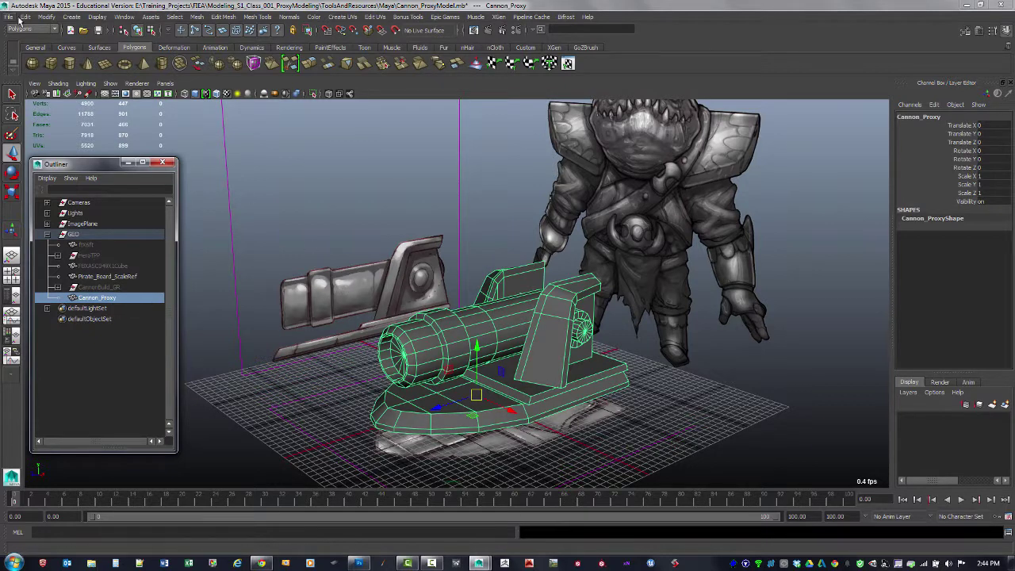
# Open the Export Selection options and set the file type to FBX export.
pyautogui.click(9, 17)
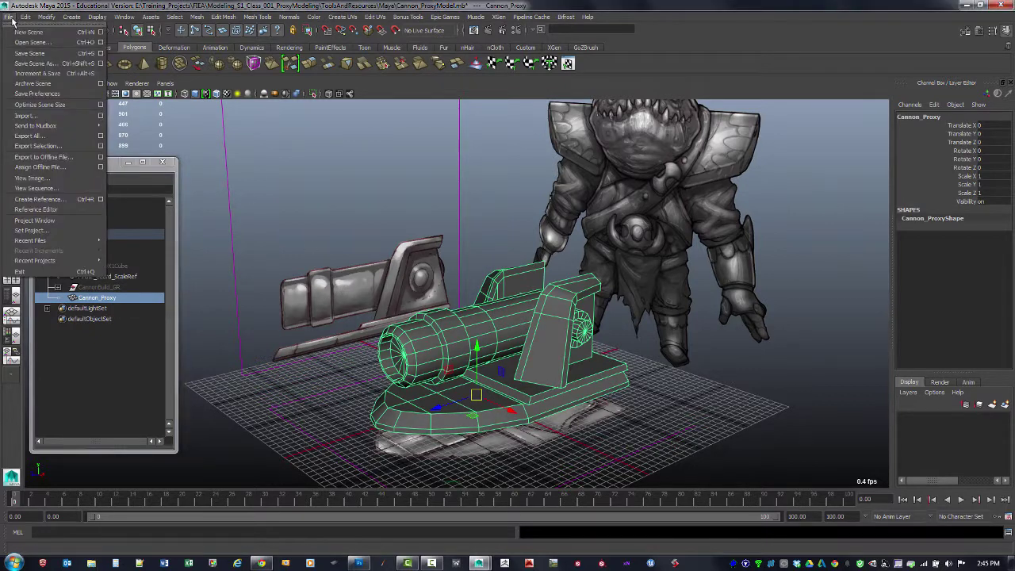
pyautogui.click(101, 147)
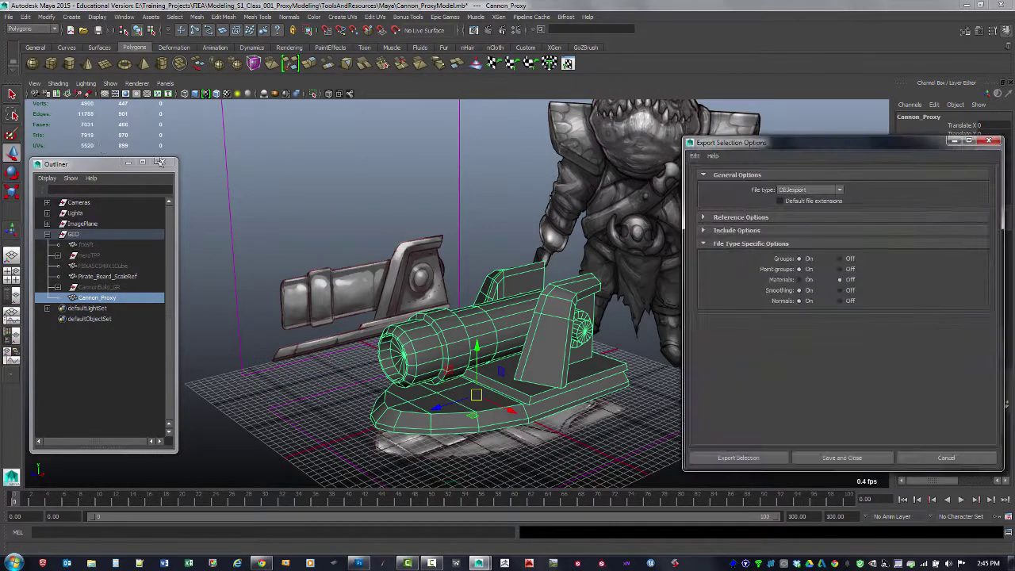
pyautogui.click(807, 191)
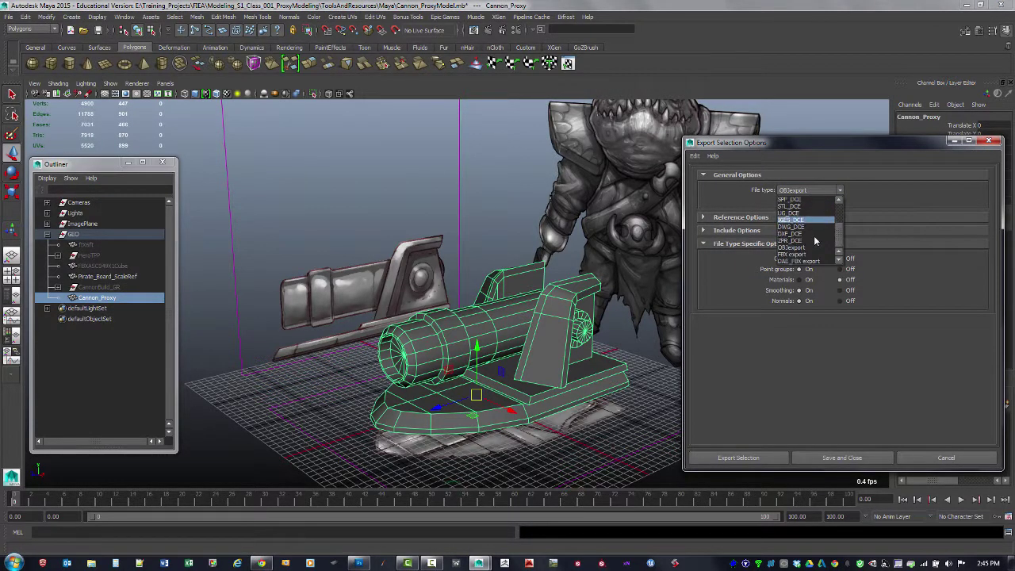
pyautogui.click(807, 259)
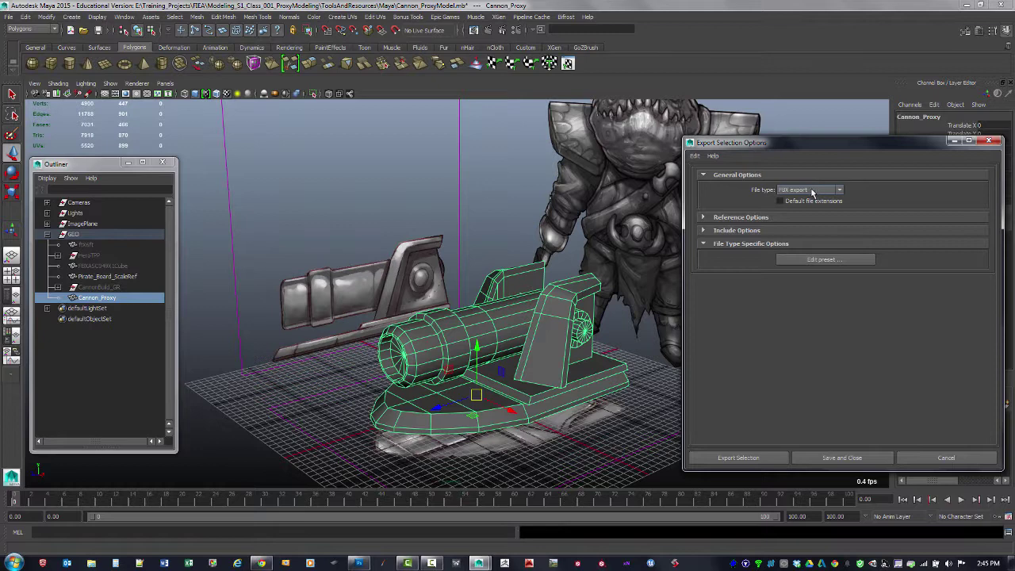
# Open the Plug-in Manager and look through the plug-in list for the FBX exporter.
pyautogui.click(124, 18)
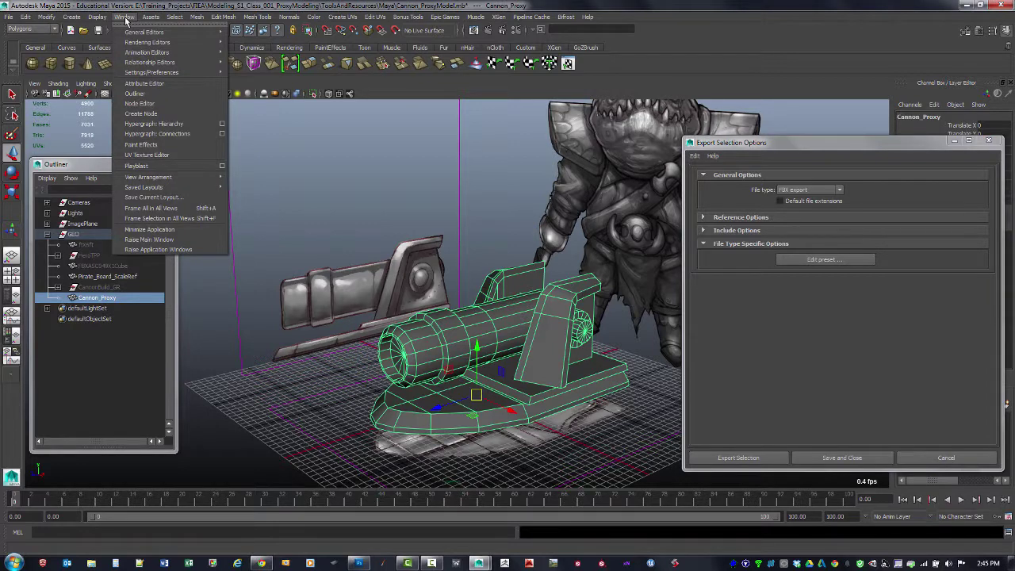
pyautogui.moveTo(178, 75)
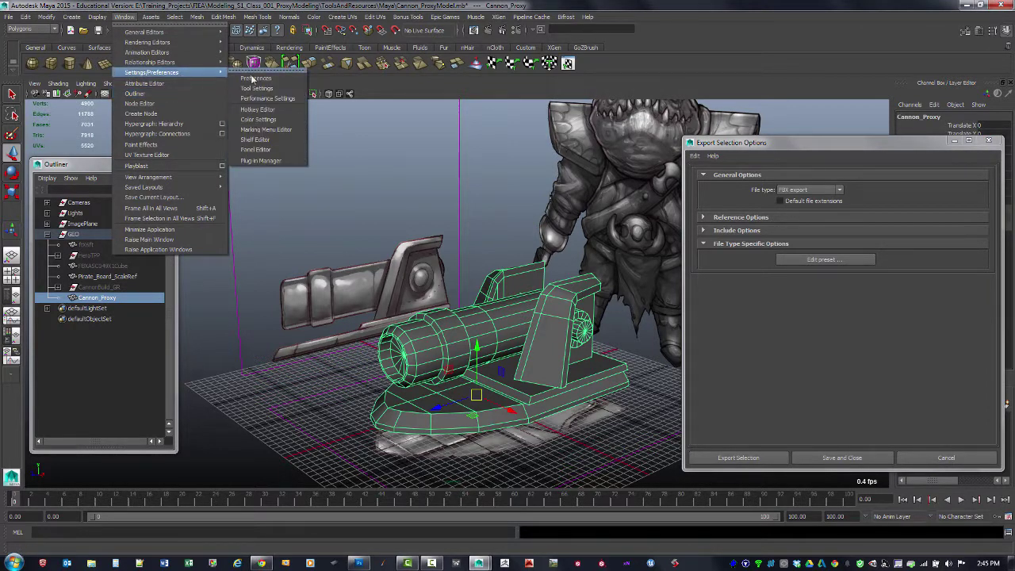
pyautogui.click(270, 161)
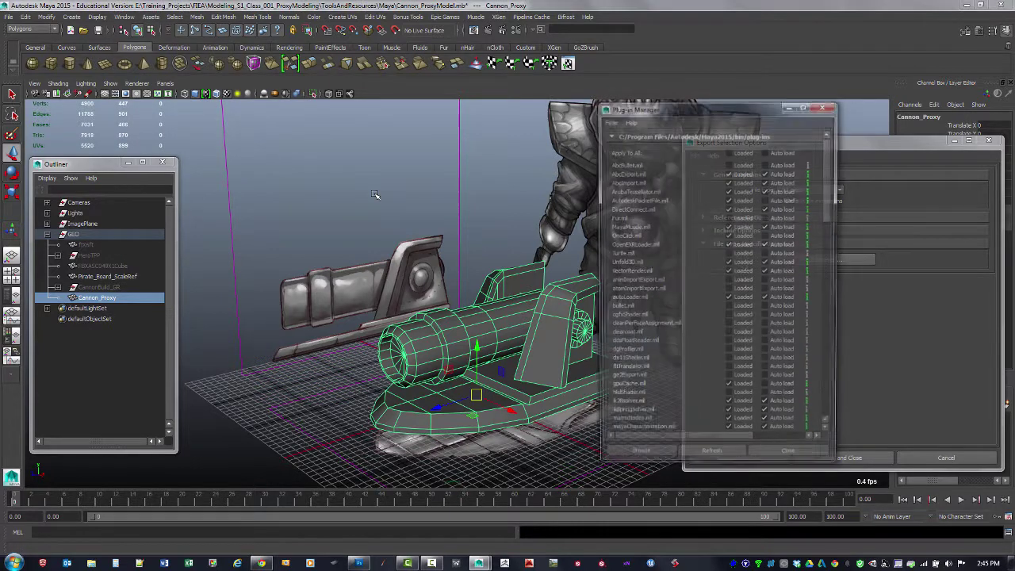
pyautogui.scroll(-2, 641, 307)
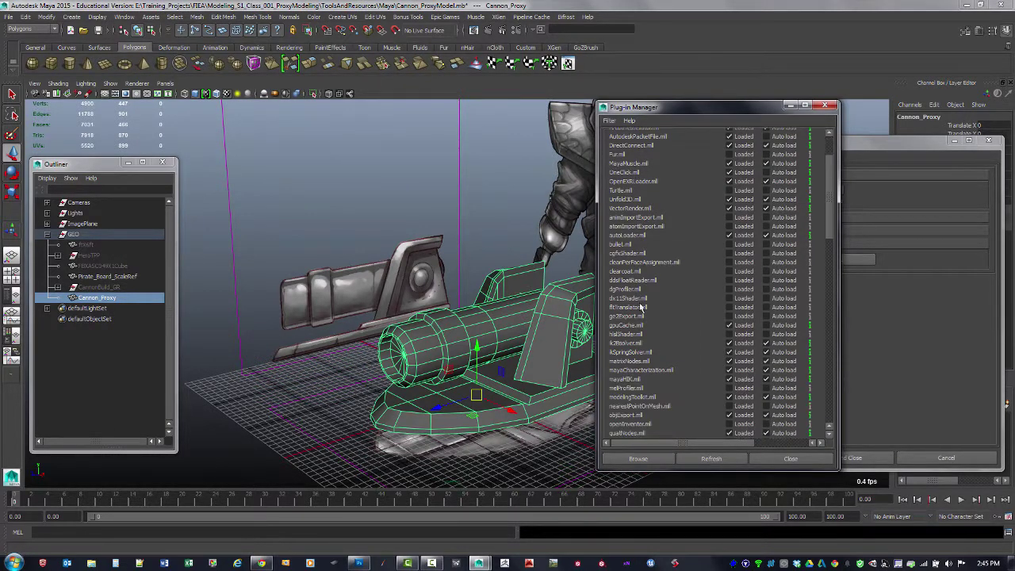
pyautogui.scroll(2, 641, 307)
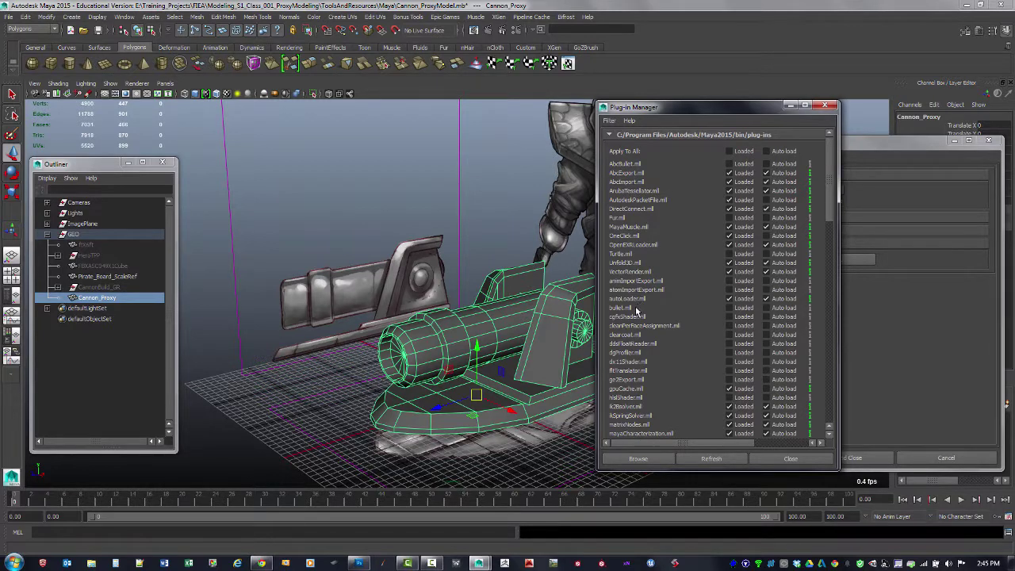
pyautogui.scroll(-2, 638, 395)
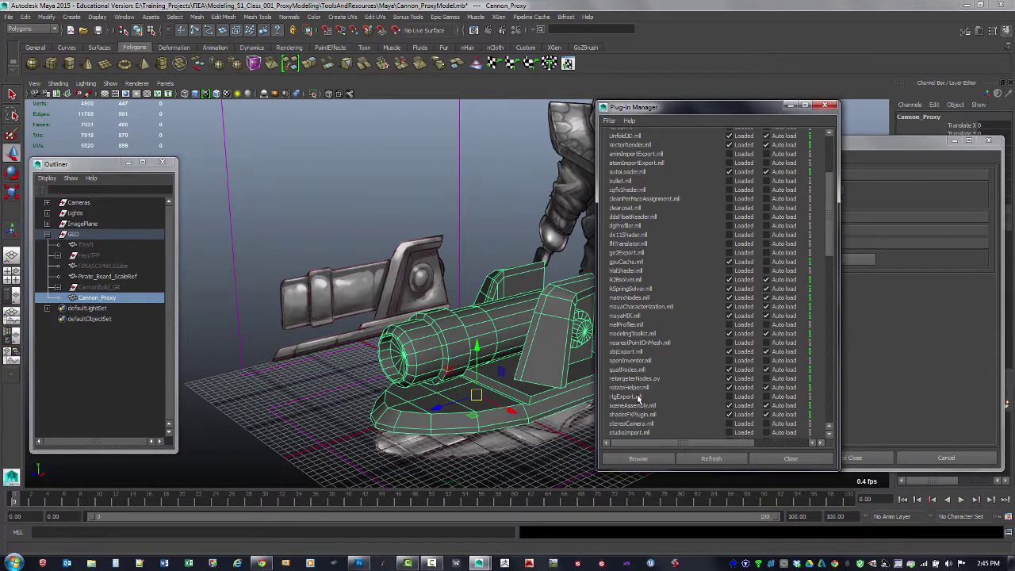
pyautogui.scroll(-10, 639, 397)
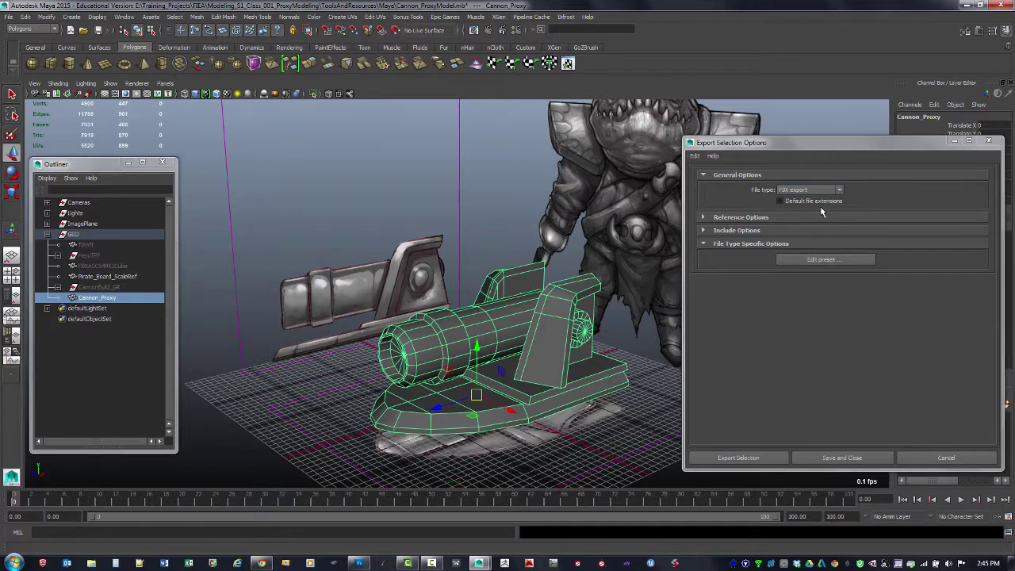
# Enable Smoothing Groups and Tangents and Binormals in the FBX export preset, and save the export options.
pyautogui.click(823, 261)
pyautogui.moveTo(624, 75); pyautogui.dragTo(823, 94)
pyautogui.click(768, 150)
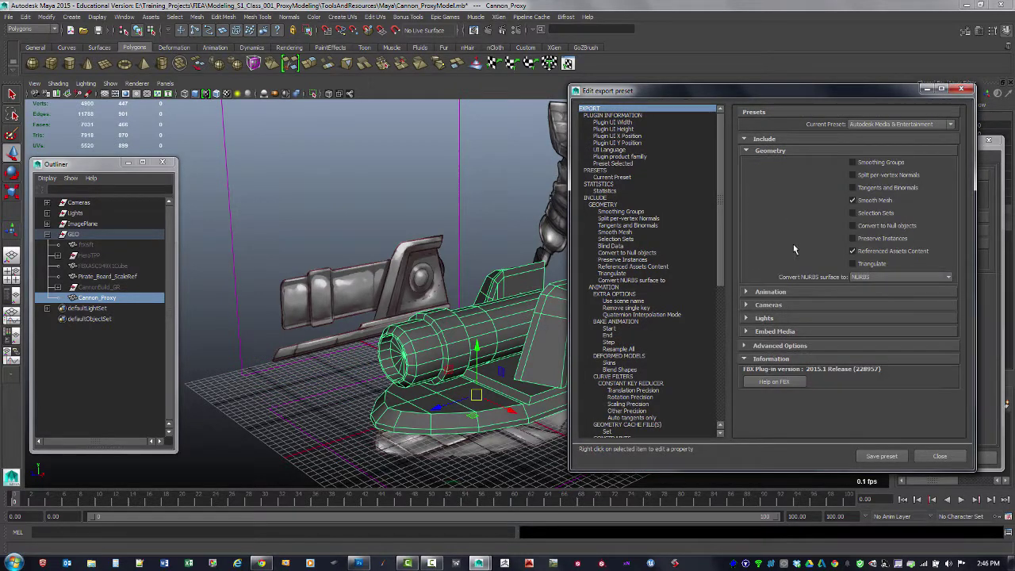
pyautogui.click(852, 162)
pyautogui.click(747, 291)
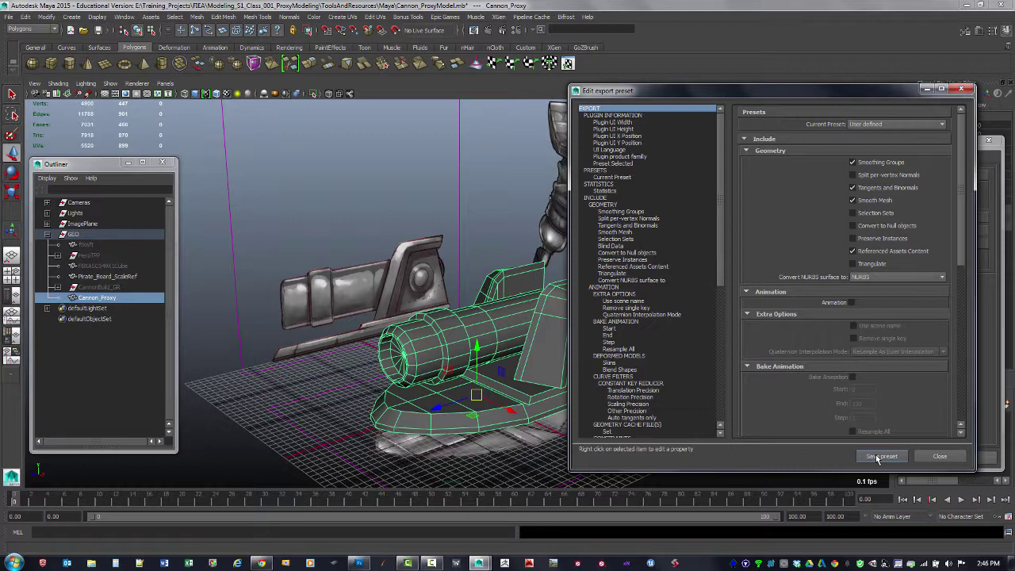
pyautogui.click(937, 457)
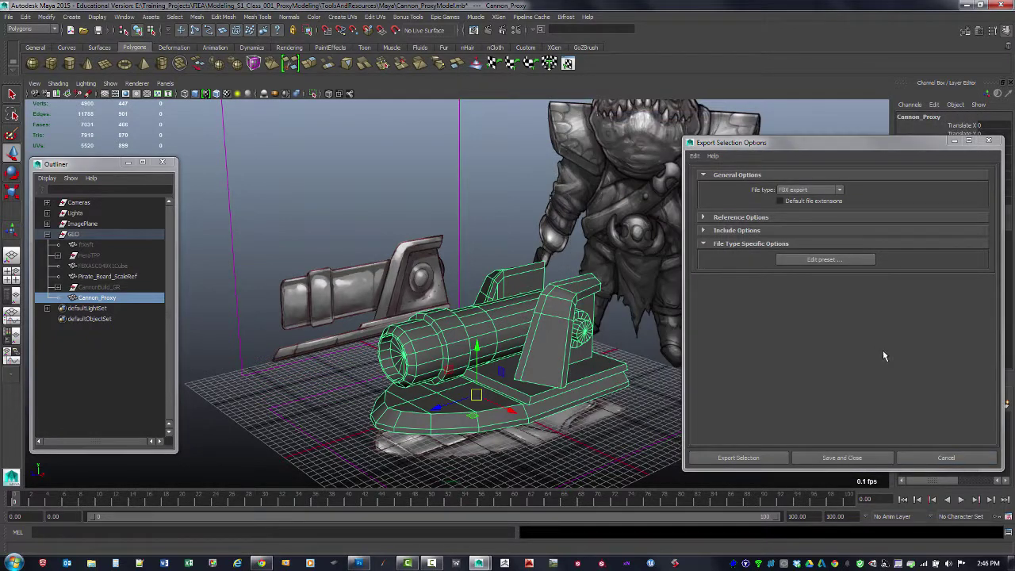
pyautogui.click(857, 459)
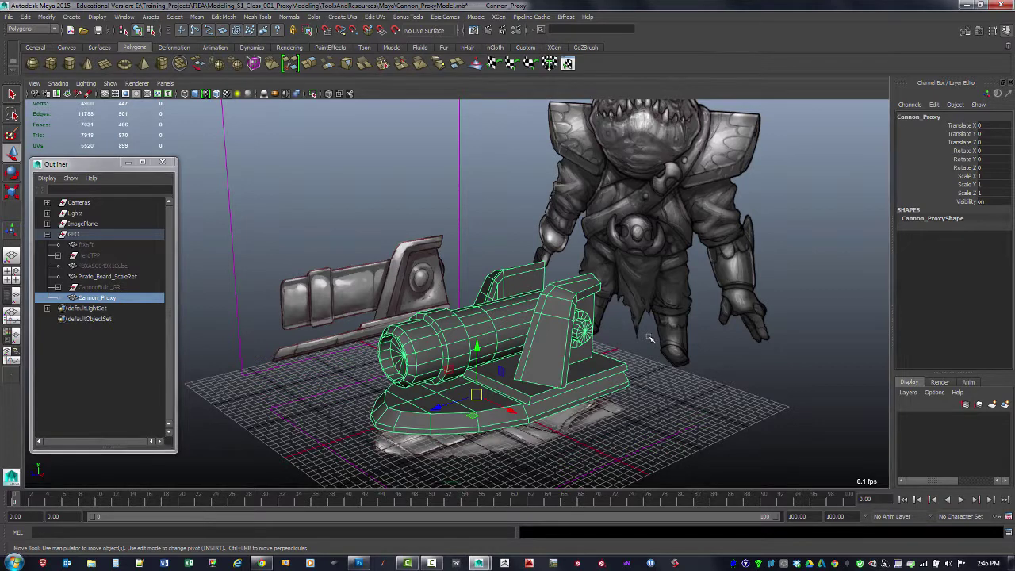
# Start Export Selection for the cannon and browse to the FBX folder inside ToolsAndResources.
pyautogui.keyDown('alt'); pyautogui.moveTo(614, 339); pyautogui.dragTo(591, 343); pyautogui.keyUp('alt')
pyautogui.click(10, 17)
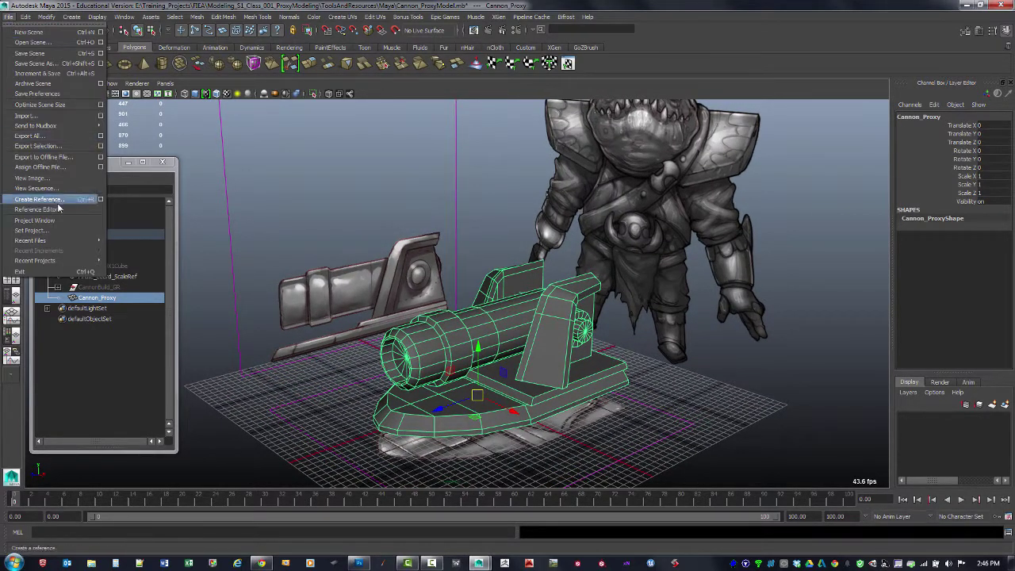
pyautogui.click(58, 147)
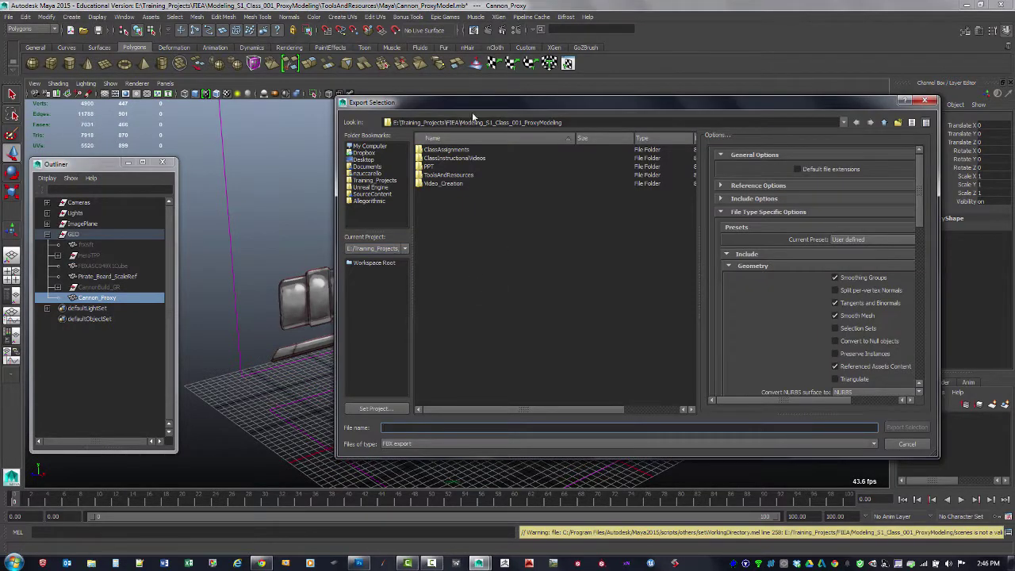
pyautogui.moveTo(472, 112); pyautogui.dragTo(552, 109)
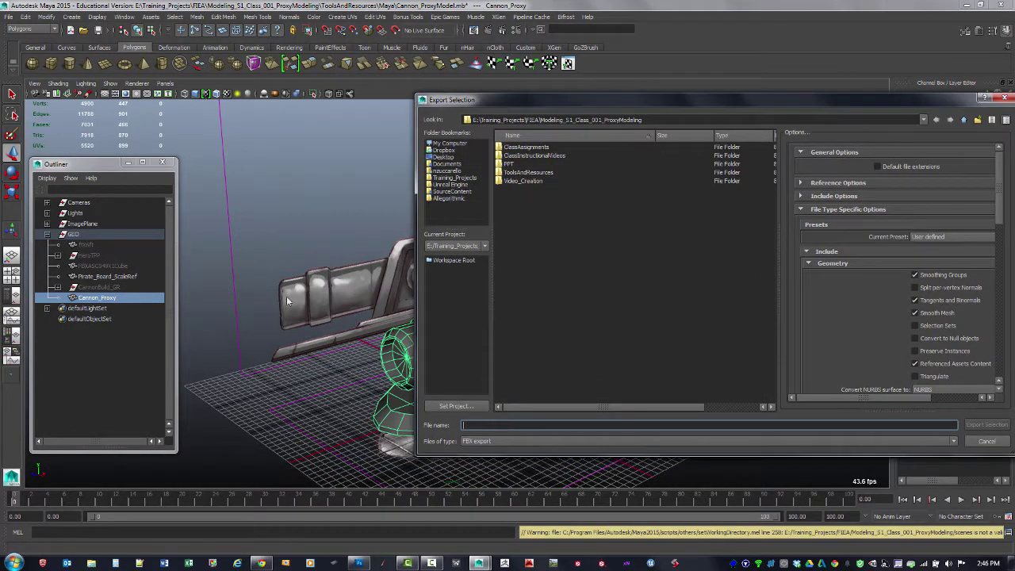
pyautogui.moveTo(494, 101); pyautogui.dragTo(539, 100)
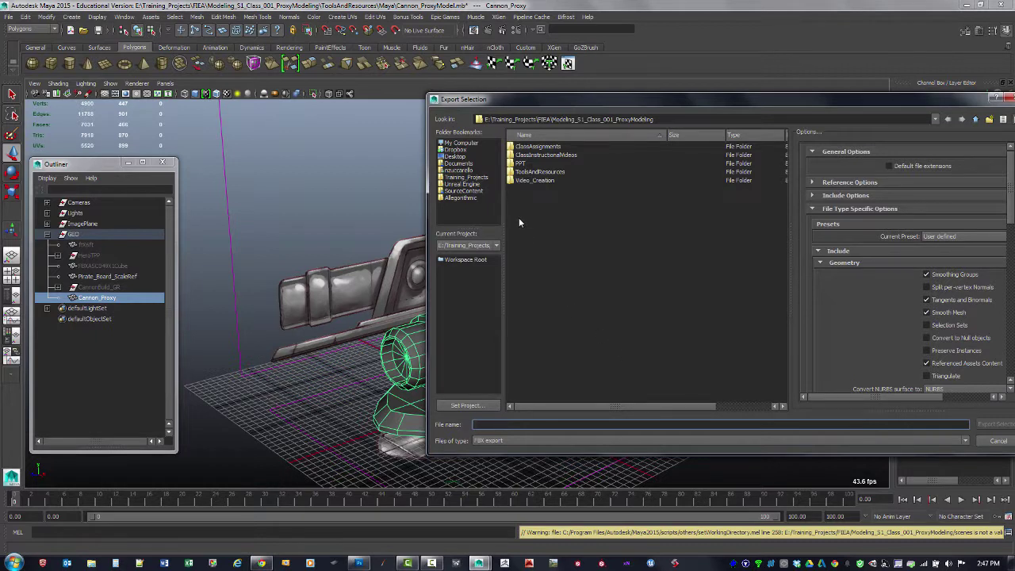
pyautogui.doubleClick(554, 173)
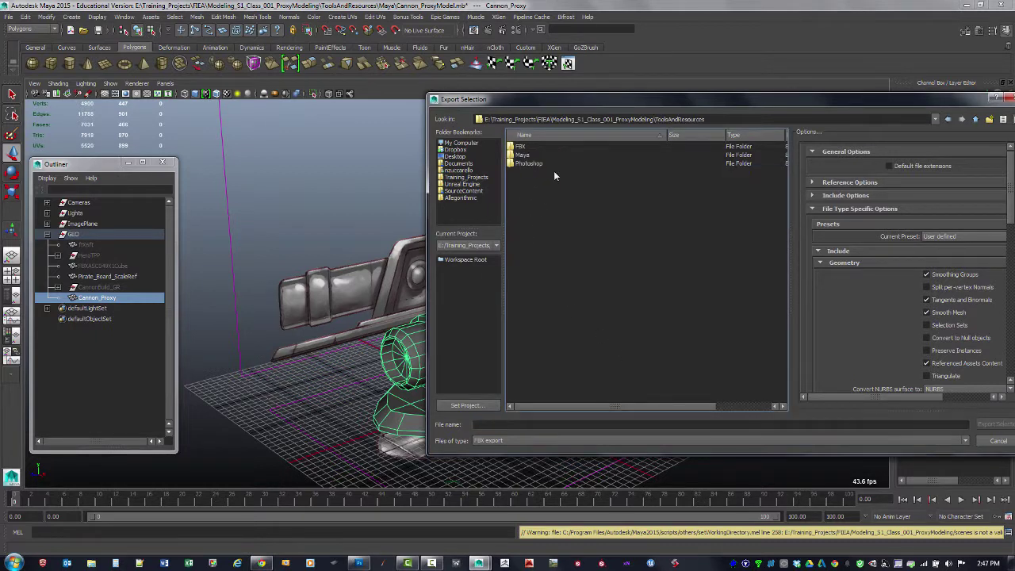
pyautogui.doubleClick(521, 147)
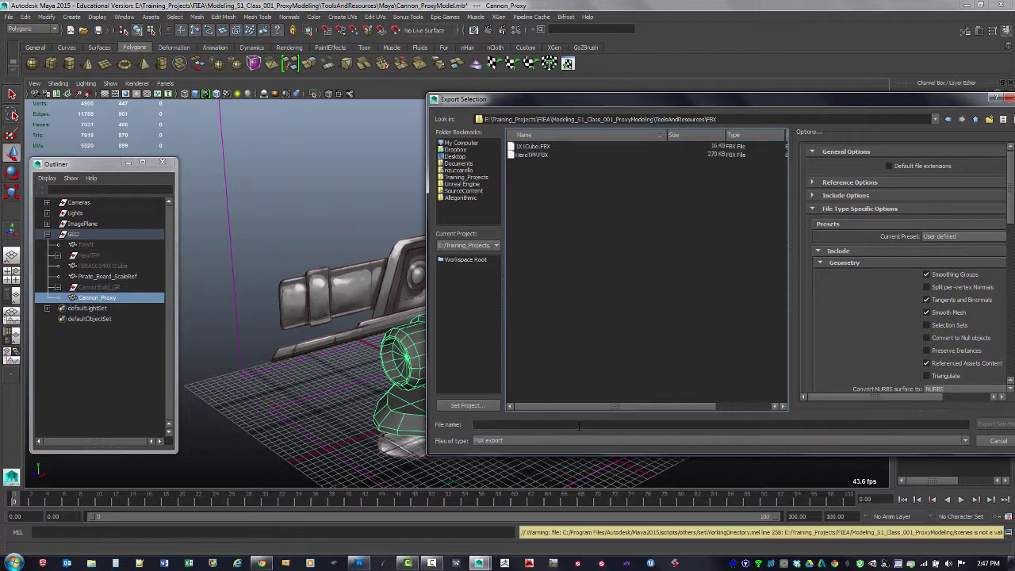
# Paste Cannon_Proxy as the file name, check the FBX geometry options, export the selection and deselect the cannon.
pyautogui.click(579, 426)
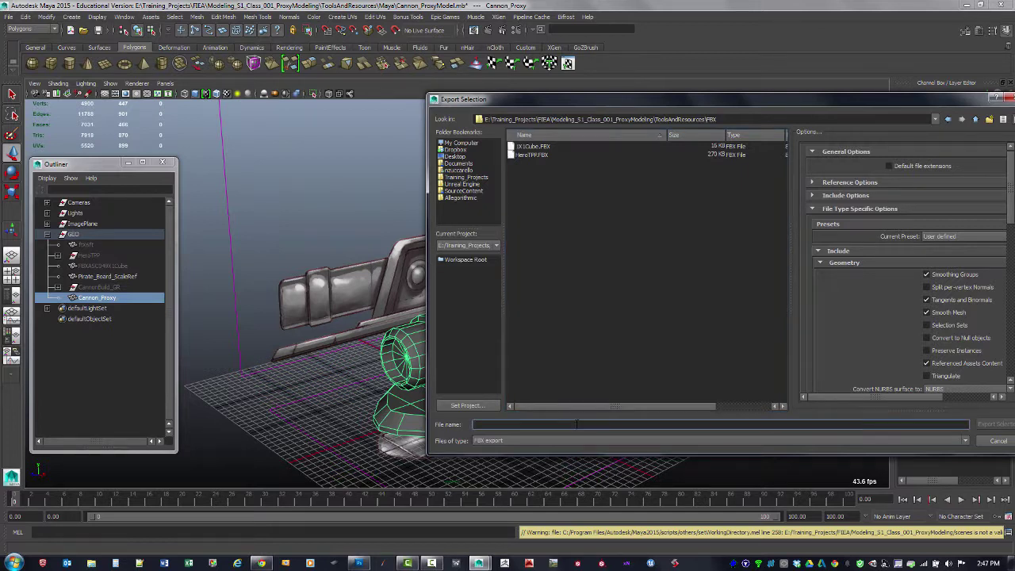
pyautogui.hotkey('ctrl', 'v')
pyautogui.moveTo(633, 99); pyautogui.dragTo(527, 87)
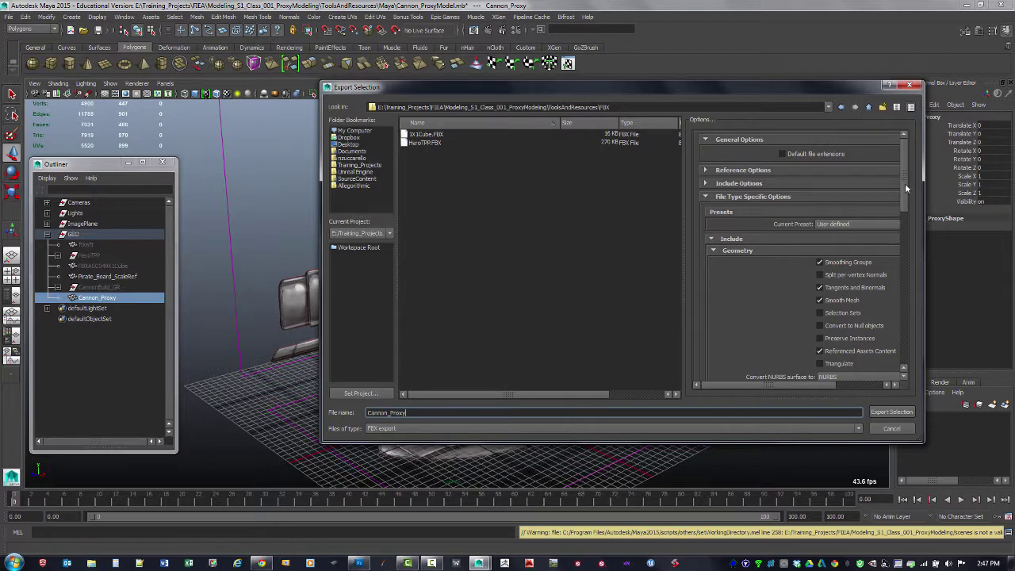
pyautogui.moveTo(905, 183)
pyautogui.mouseDown()
pyautogui.moveTo(904, 199)
pyautogui.moveTo(901, 176)
pyautogui.moveTo(896, 201)
pyautogui.mouseUp()
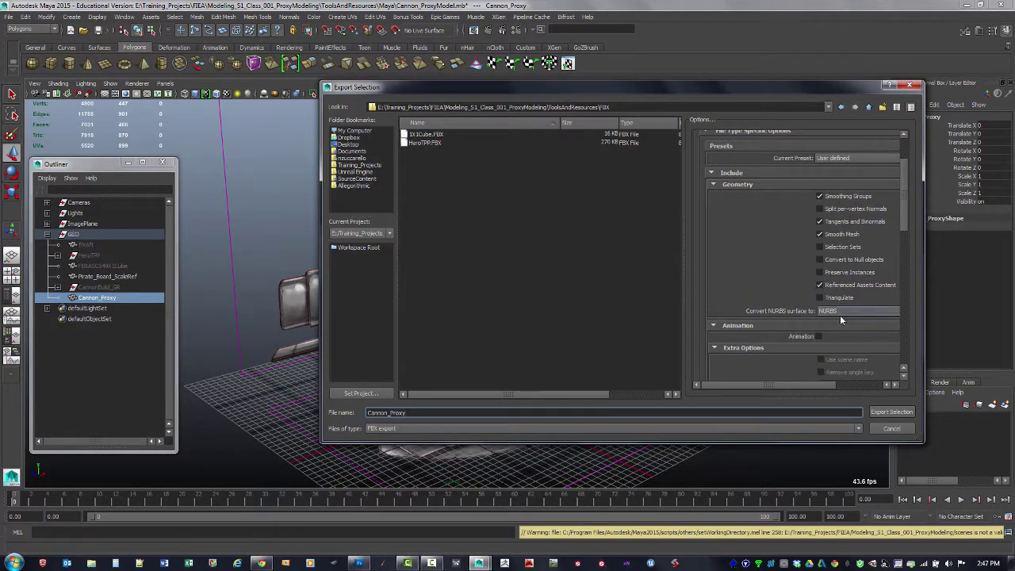
pyautogui.click(890, 412)
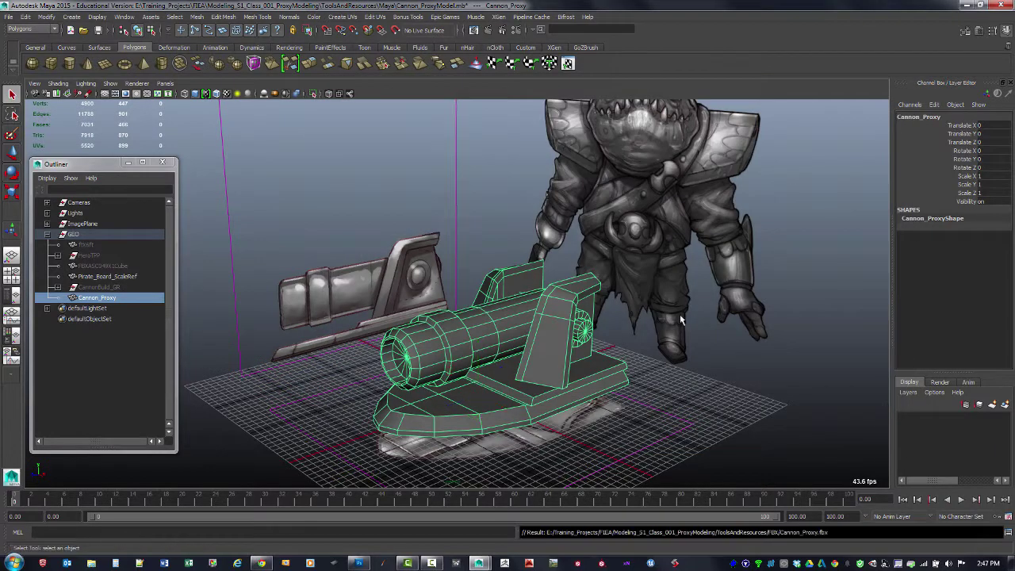
pyautogui.click(800, 302)
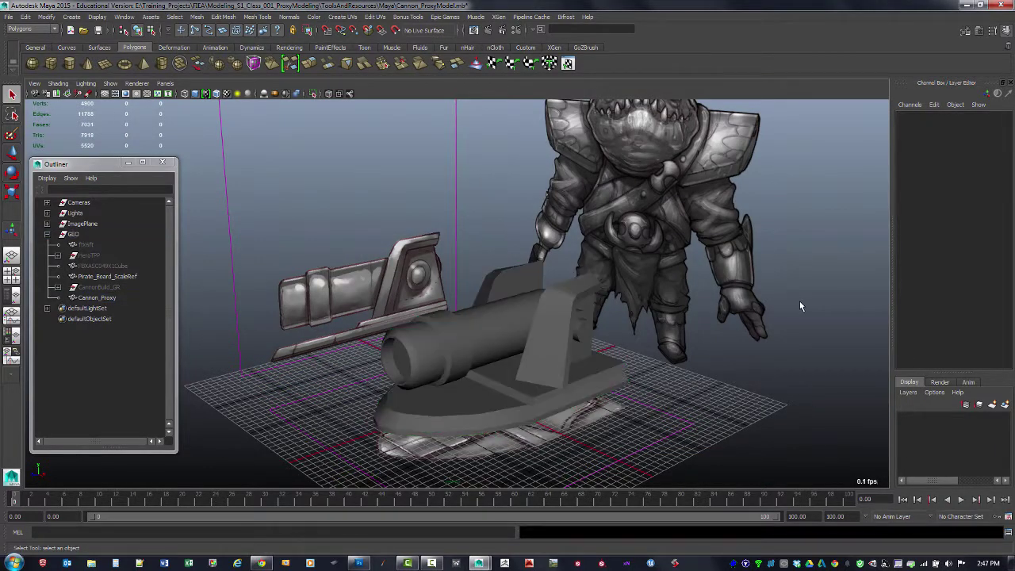
pyautogui.keyDown('alt'); pyautogui.moveTo(806, 300); pyautogui.dragTo(780, 307); pyautogui.keyUp('alt')
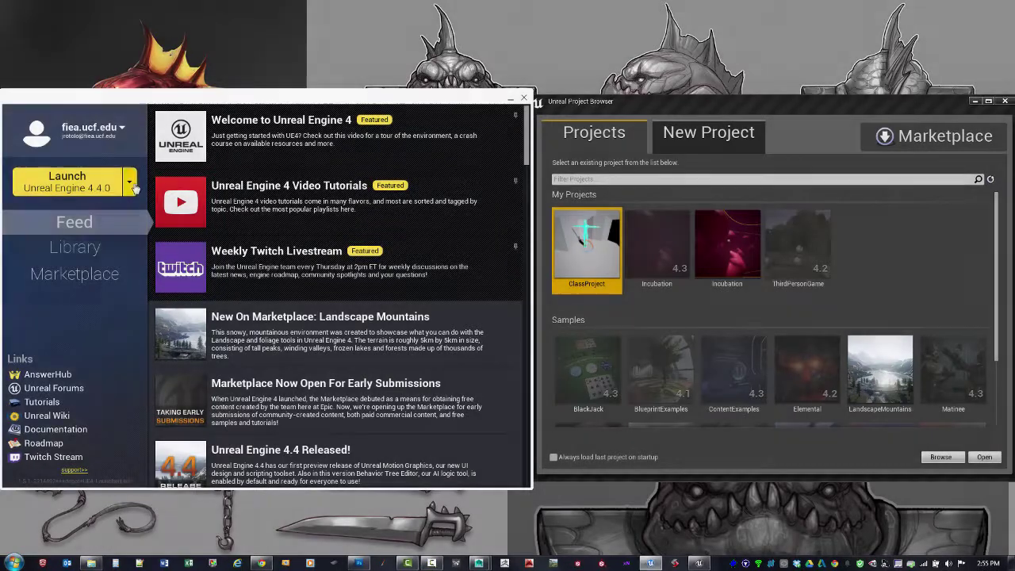
# Switch to the Unreal Engine launcher, choose version 4.4.0 and open ClassProject from the project browser.
pyautogui.click(130, 183)
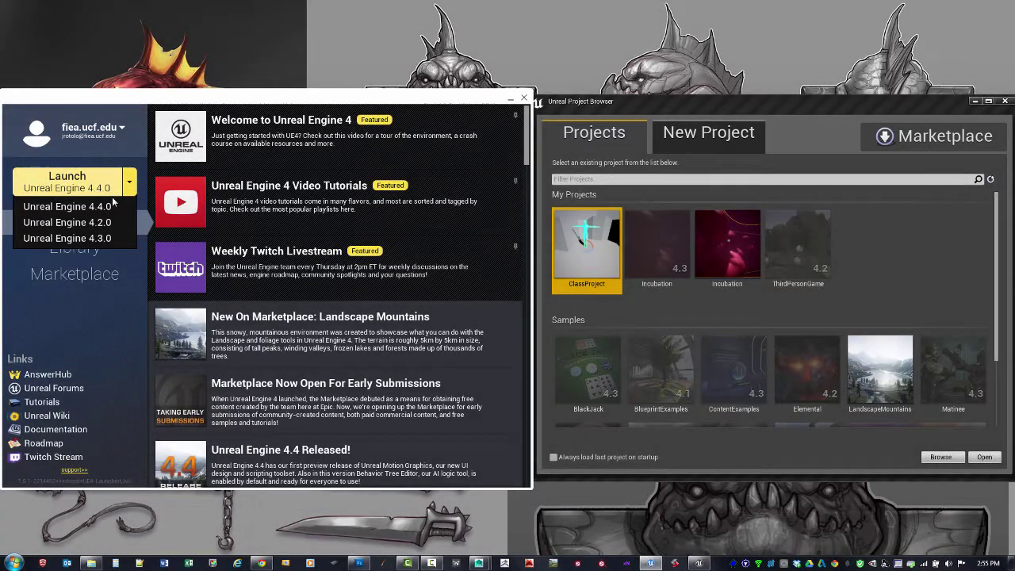
pyautogui.click(114, 206)
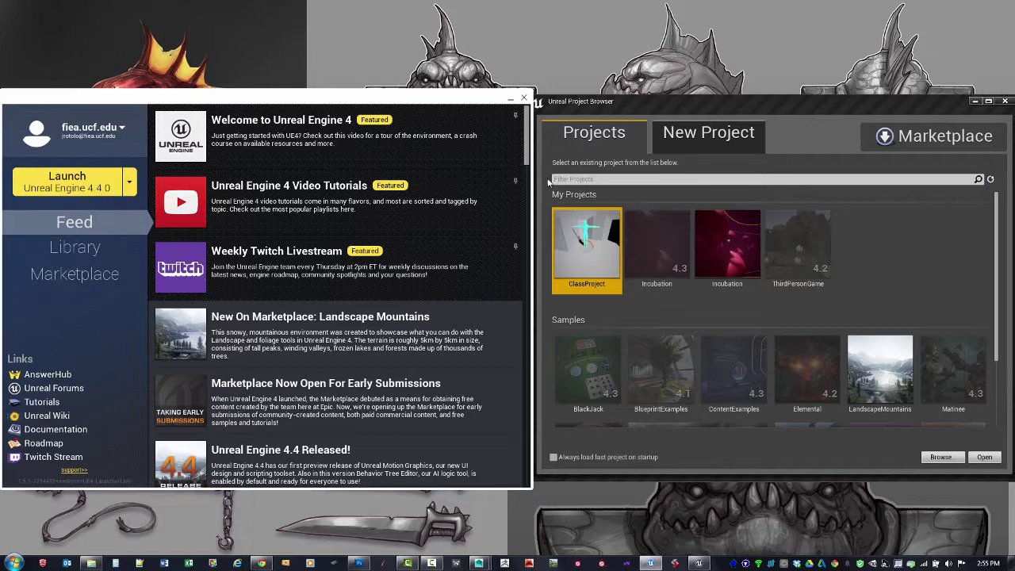
pyautogui.moveTo(666, 111); pyautogui.dragTo(414, 127)
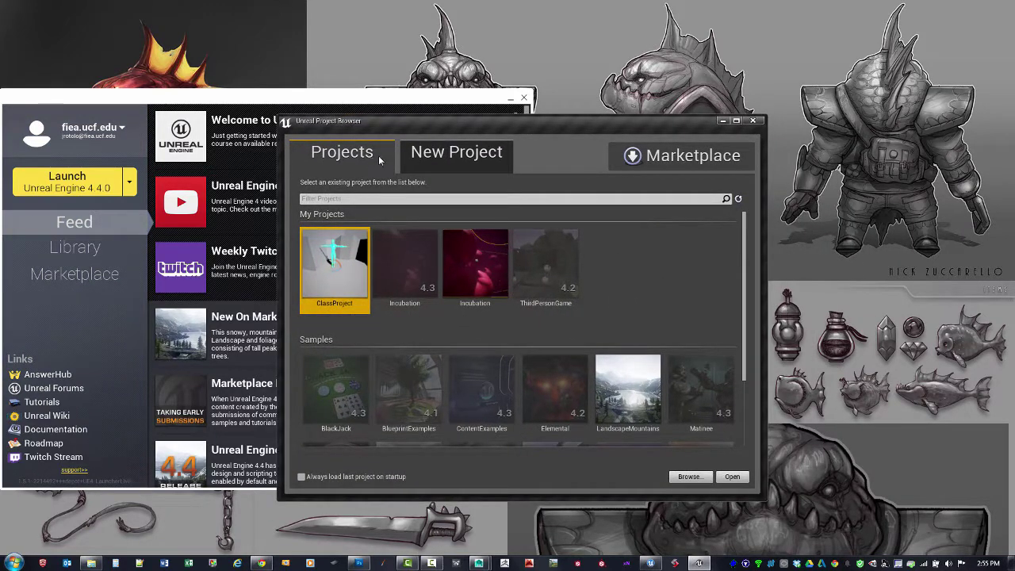
pyautogui.click(737, 477)
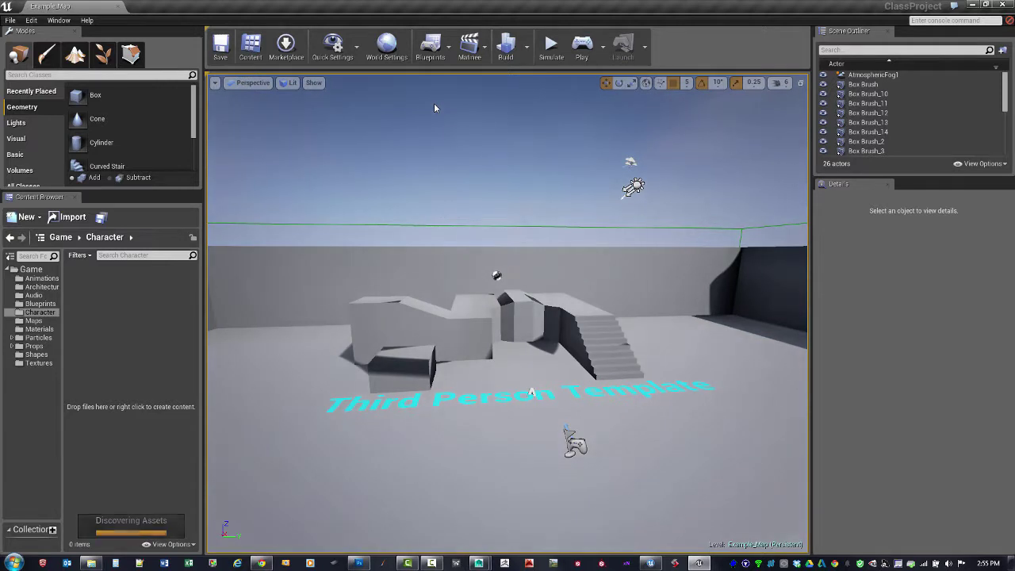
pyautogui.click(434, 563)
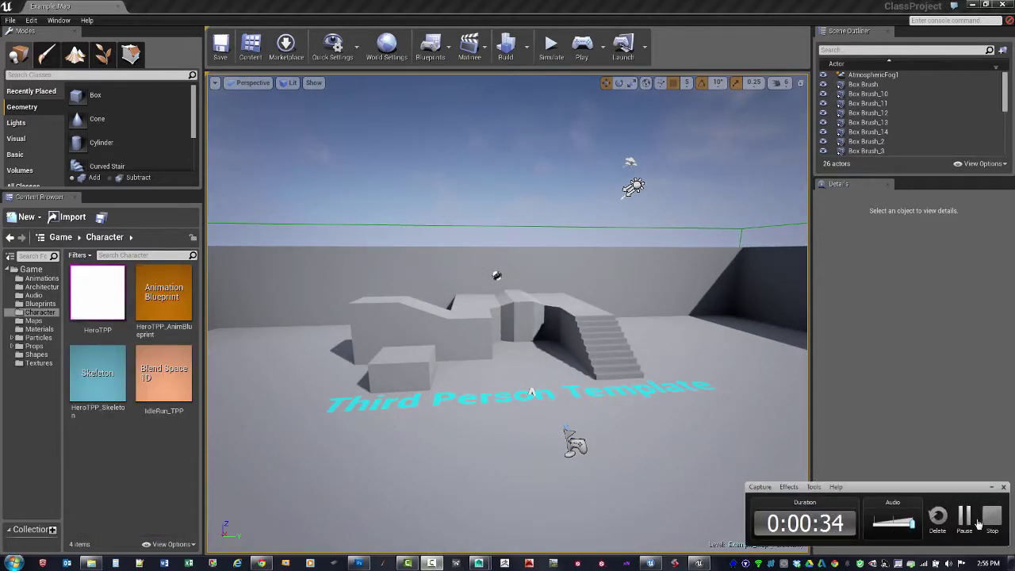
pyautogui.click(991, 488)
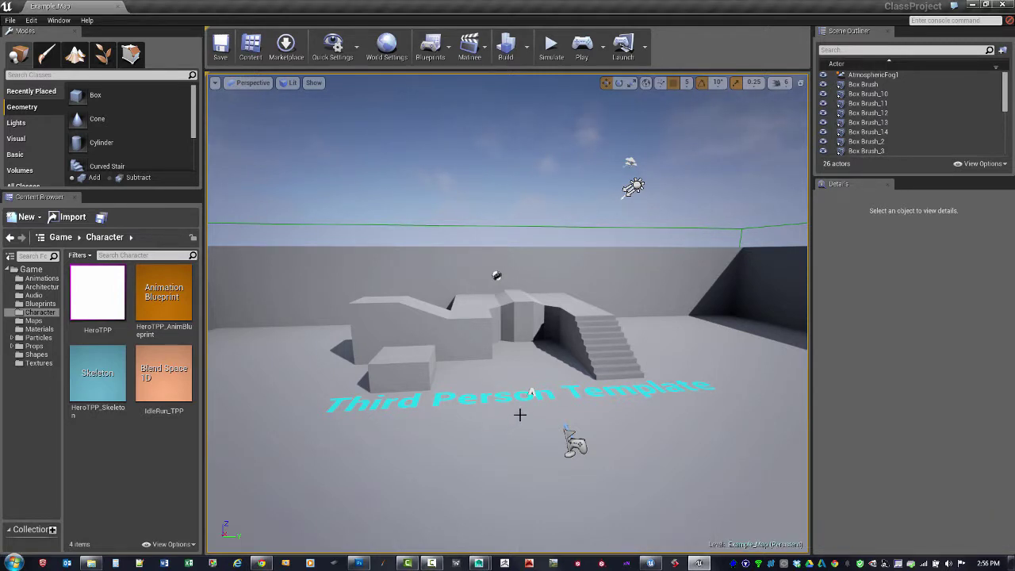
pyautogui.moveTo(575, 402); pyautogui.dragTo(550, 411, button='right')
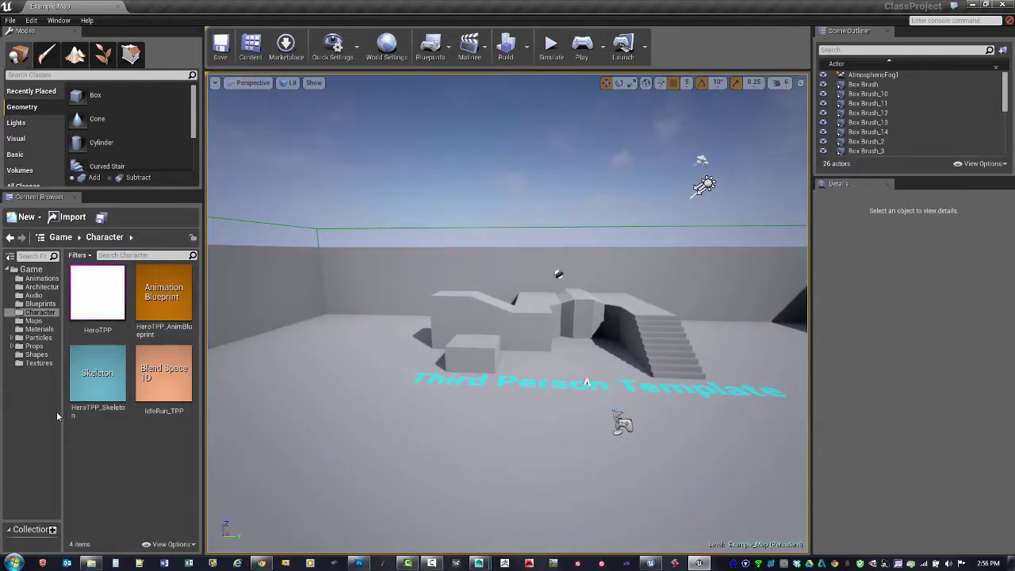
# Widen the Content Browser and its folder list, and create a new folder named Proxy in the Game folder.
pyautogui.moveTo(62, 410); pyautogui.dragTo(77, 406)
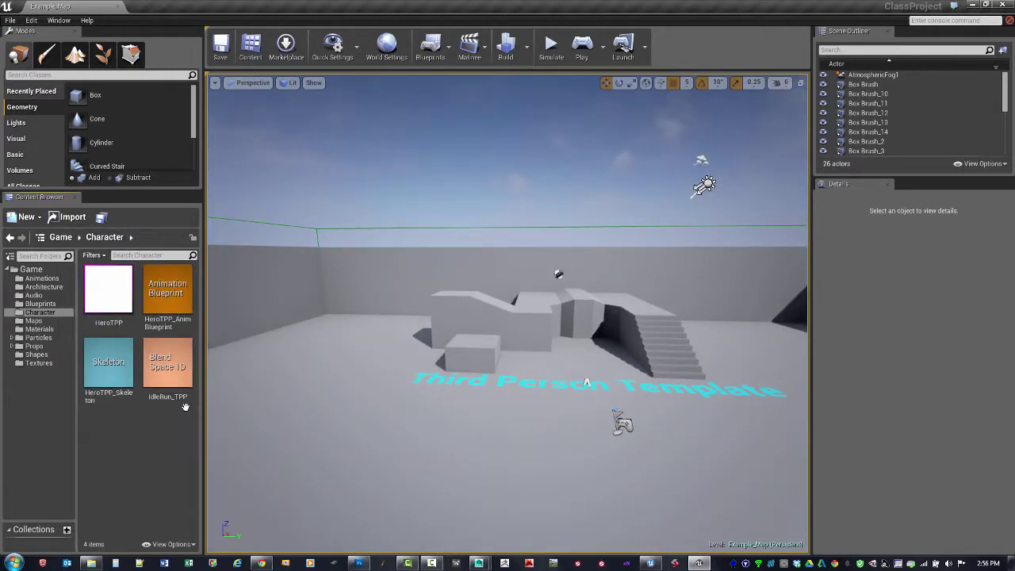
pyautogui.moveTo(203, 403); pyautogui.dragTo(231, 405)
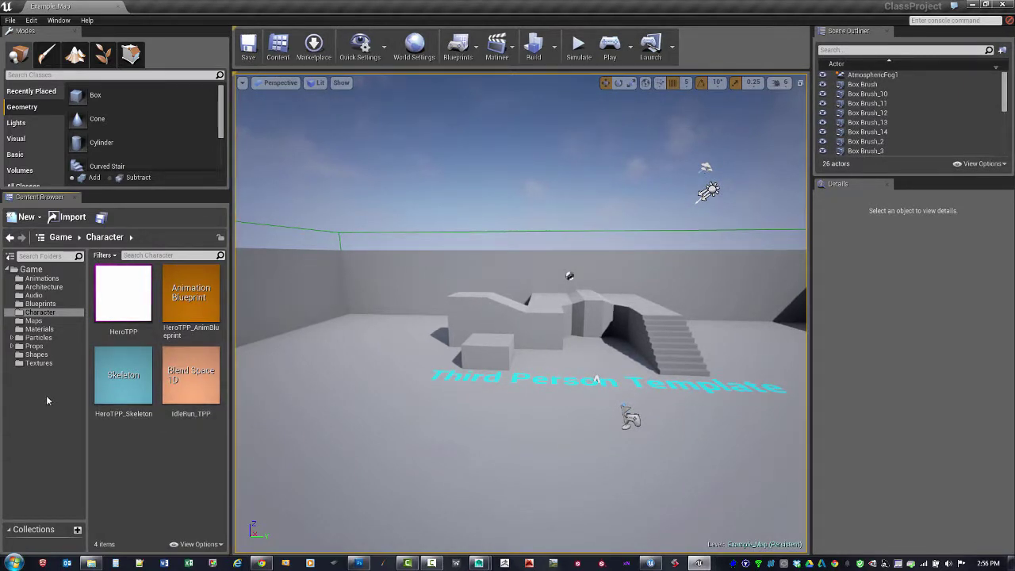
pyautogui.click(31, 270)
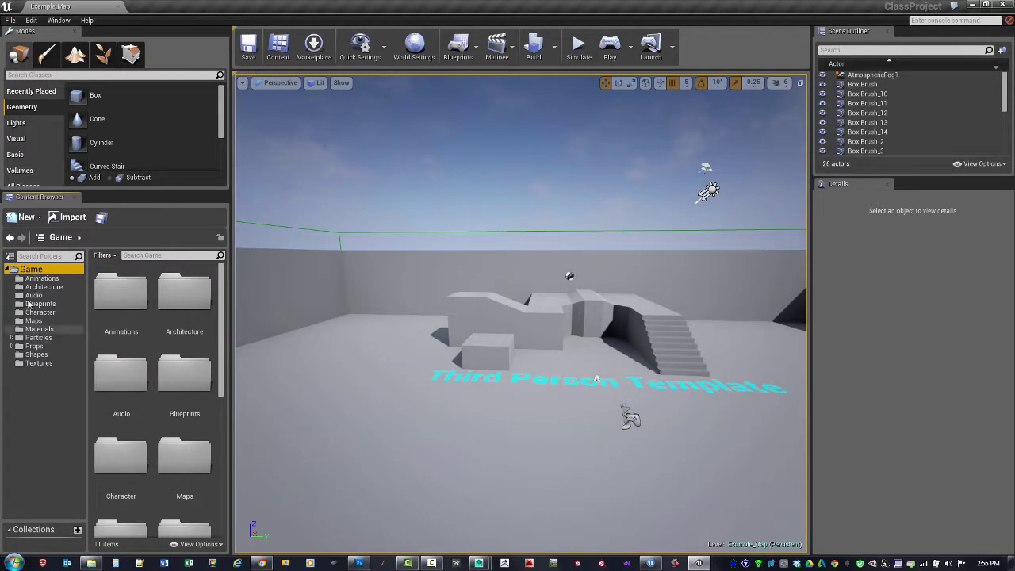
pyautogui.click(24, 217)
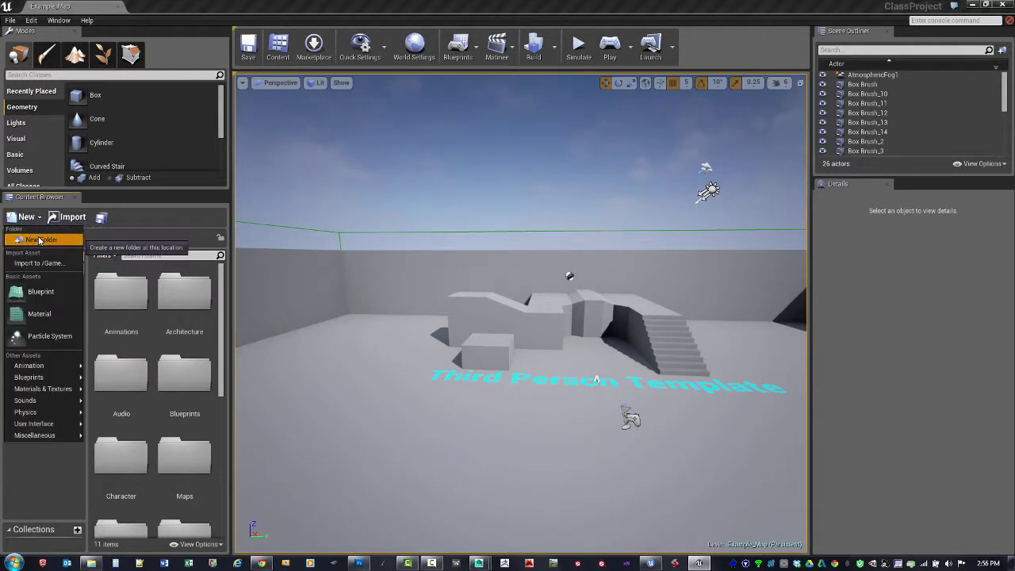
pyautogui.click(37, 240)
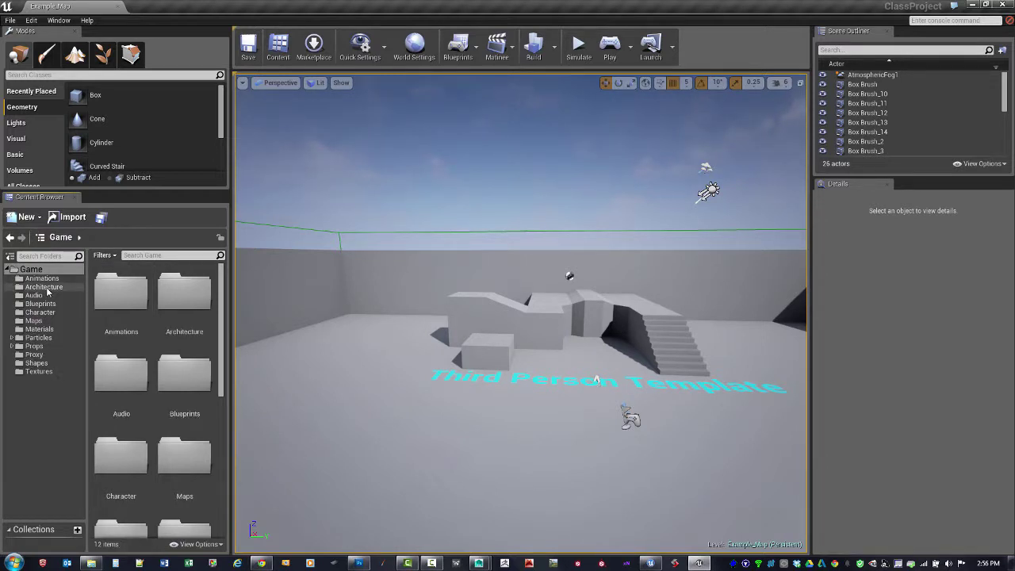
# Create a folder named Cannon inside the Proxy folder and open it.
pyautogui.click(12, 347)
pyautogui.click(35, 355)
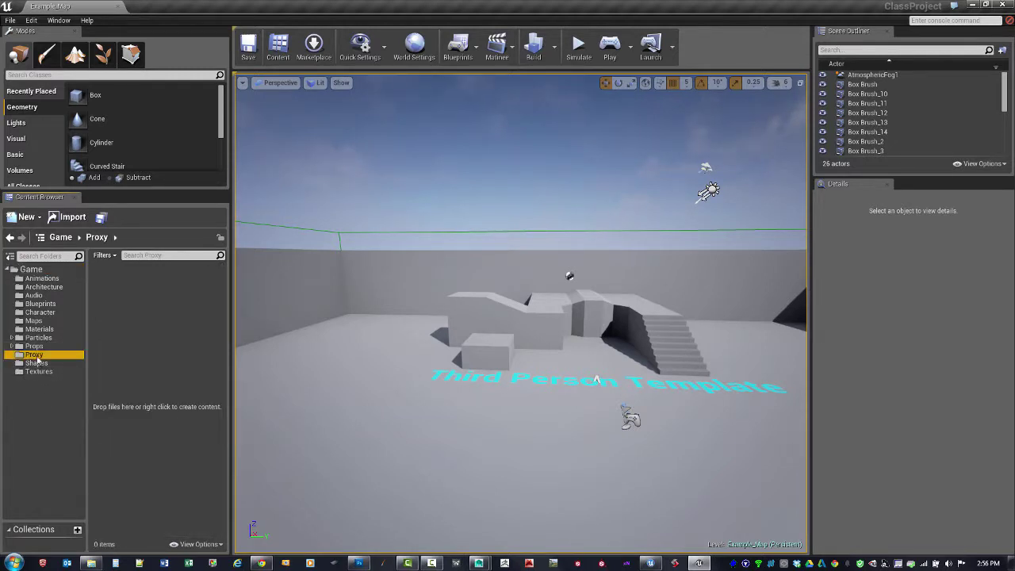
pyautogui.click(26, 217)
pyautogui.click(41, 240)
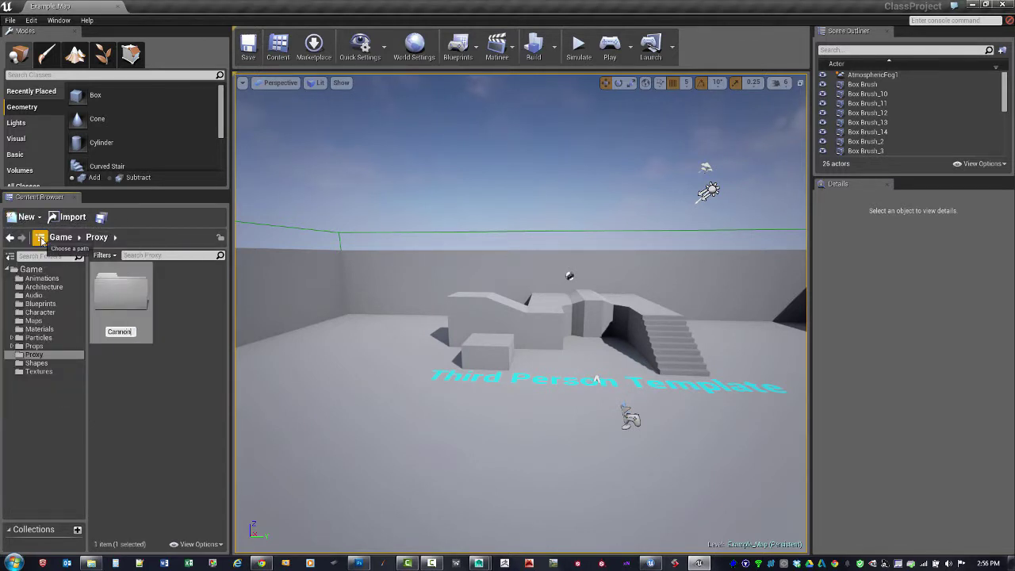
pyautogui.press('Return')
pyautogui.doubleClick(121, 301)
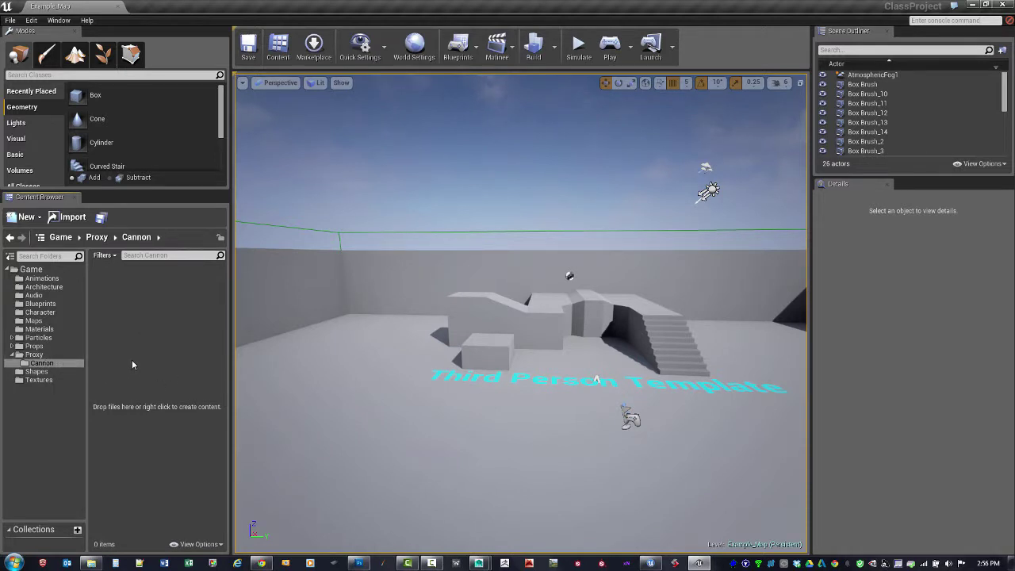
# Import Cannon_Proxy.fbx from the ToolsAndResources FBX folder of Modeling_S1_Class_001_ProxyModeling as a static mesh with Import Normals.
pyautogui.click(73, 218)
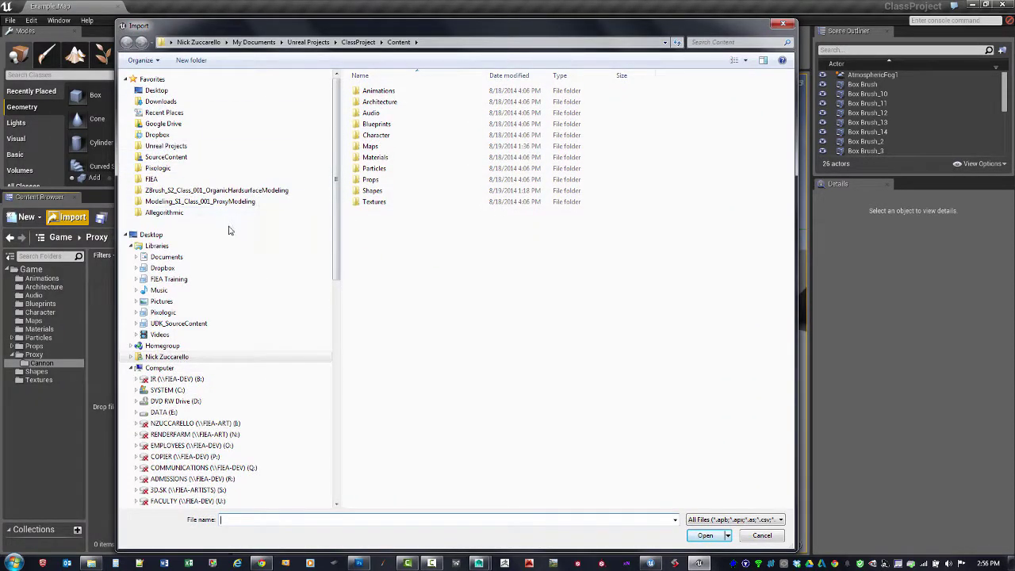
pyautogui.click(237, 203)
pyautogui.doubleClick(379, 124)
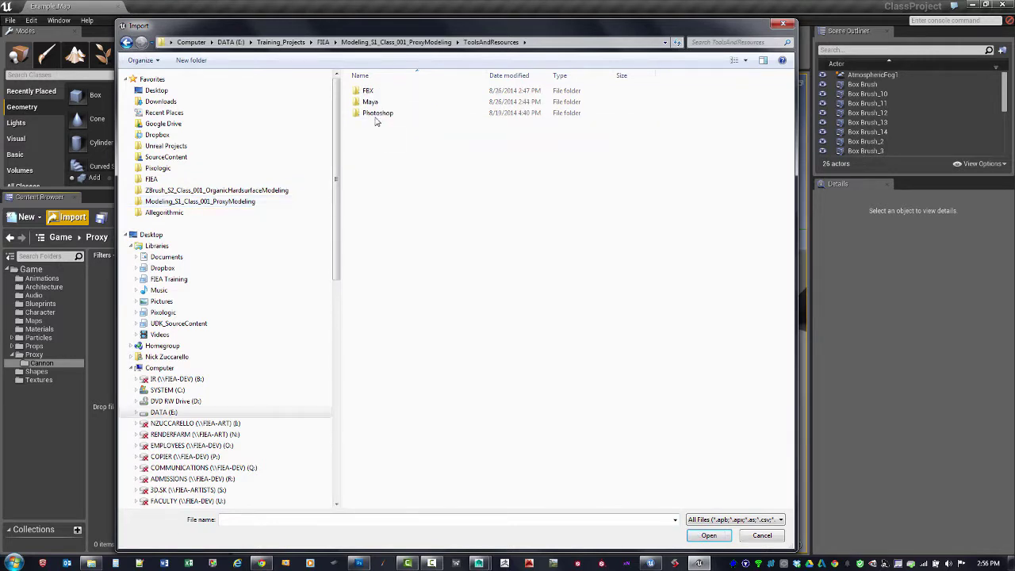
pyautogui.doubleClick(369, 92)
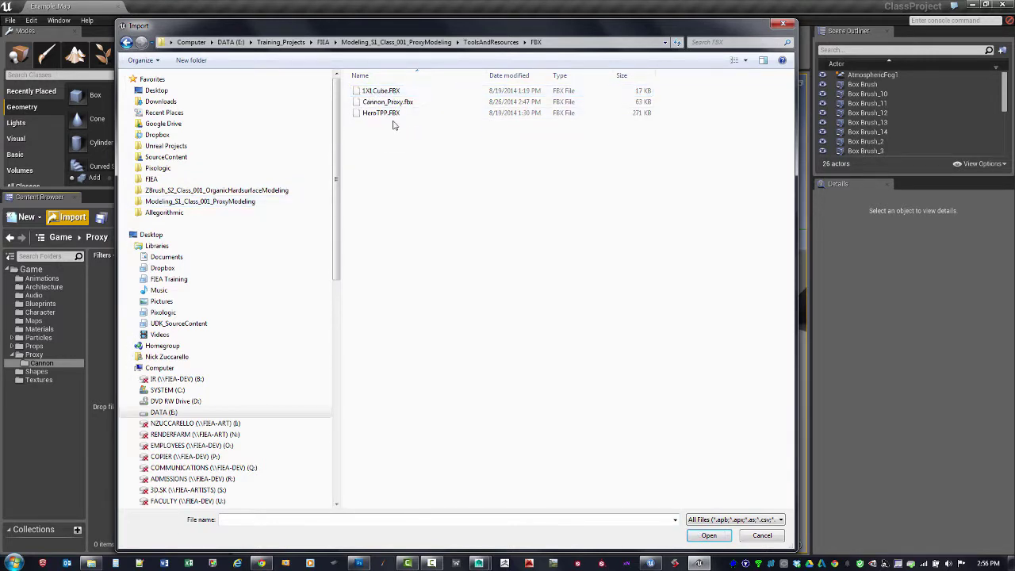
pyautogui.click(389, 102)
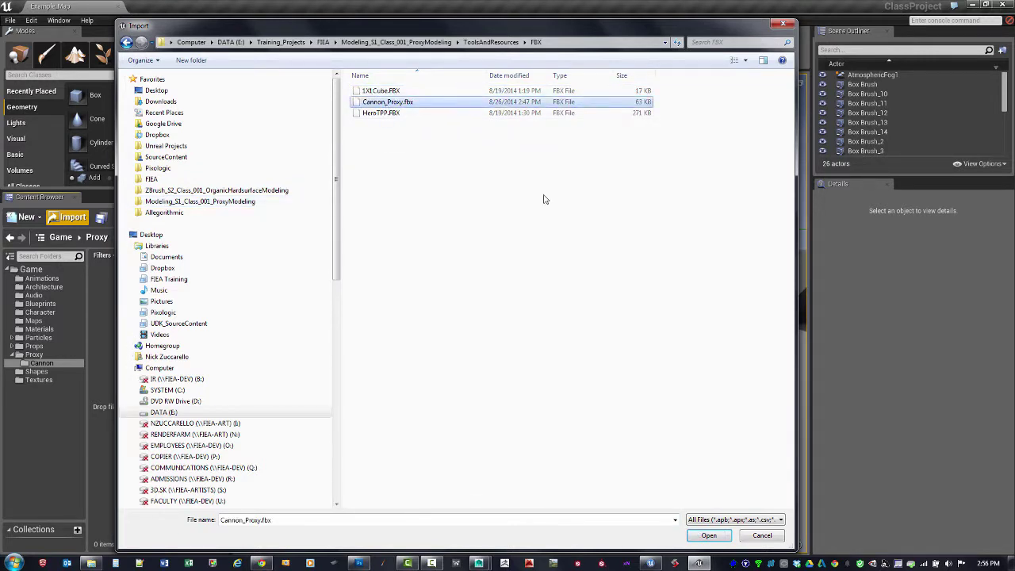
pyautogui.click(710, 537)
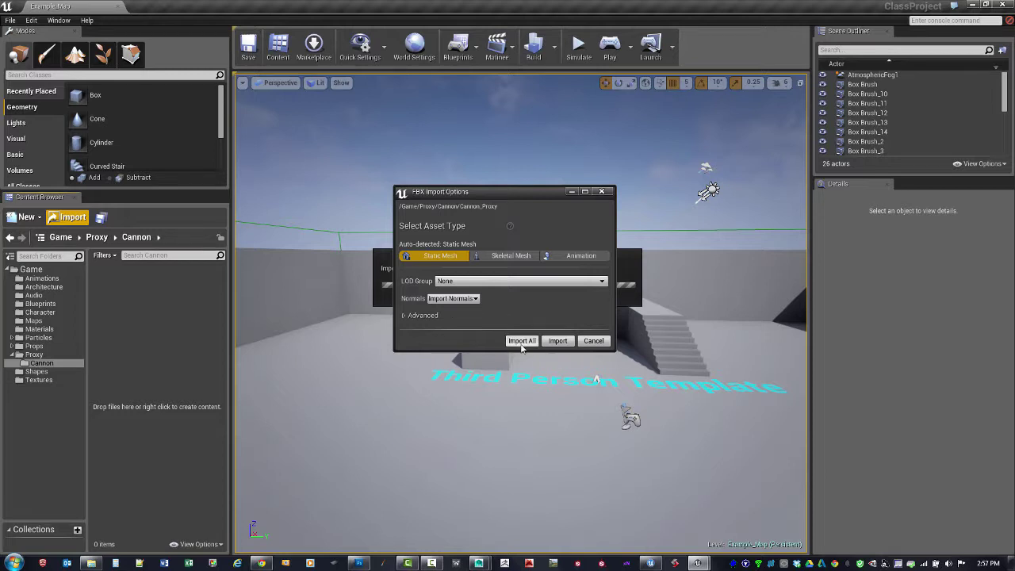
pyautogui.click(565, 344)
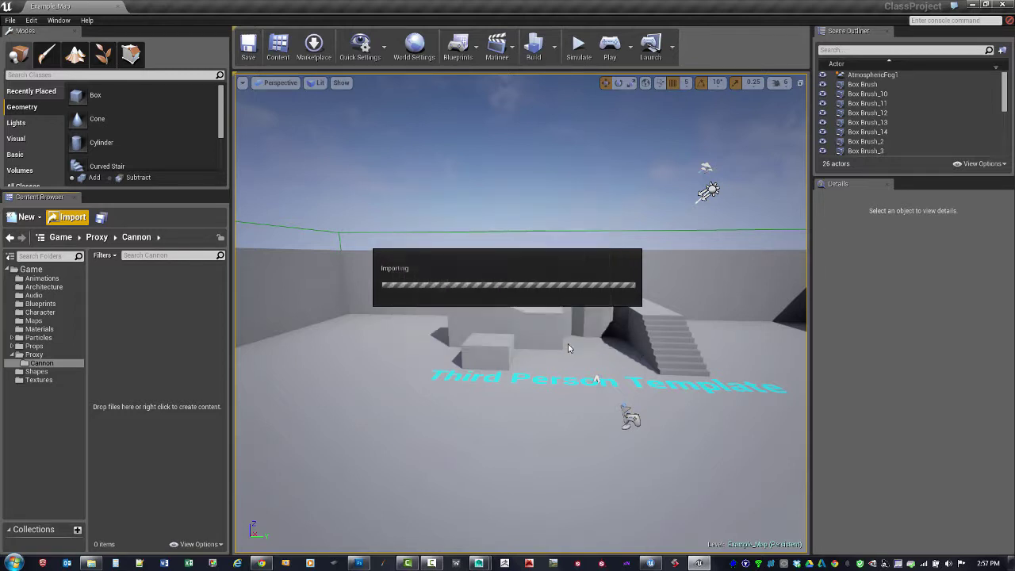
# Open the Cannon_Proxy static mesh, examine its surfaces and shading from several angles, and close its editor.
pyautogui.moveTo(115, 299)
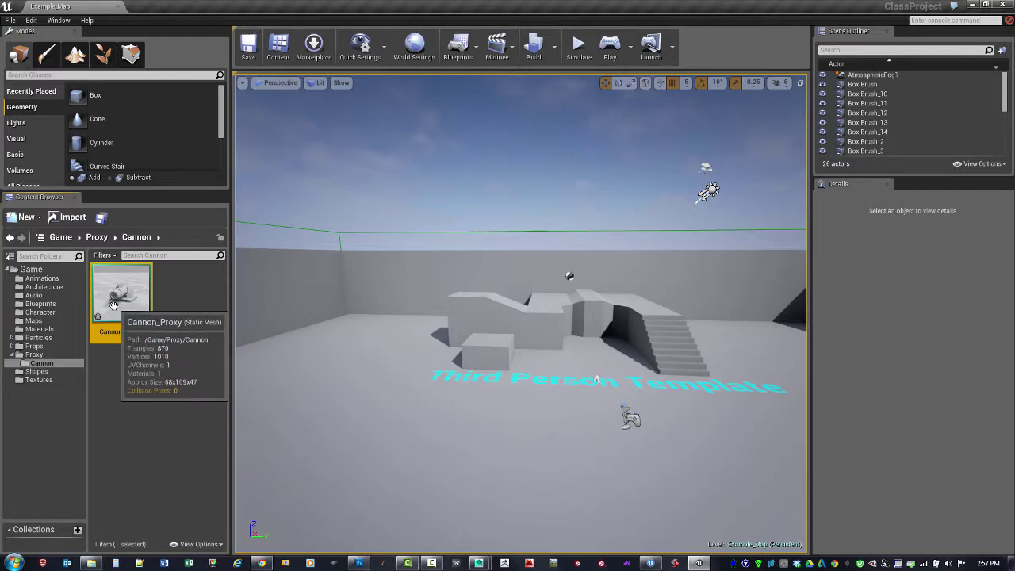
pyautogui.doubleClick(122, 299)
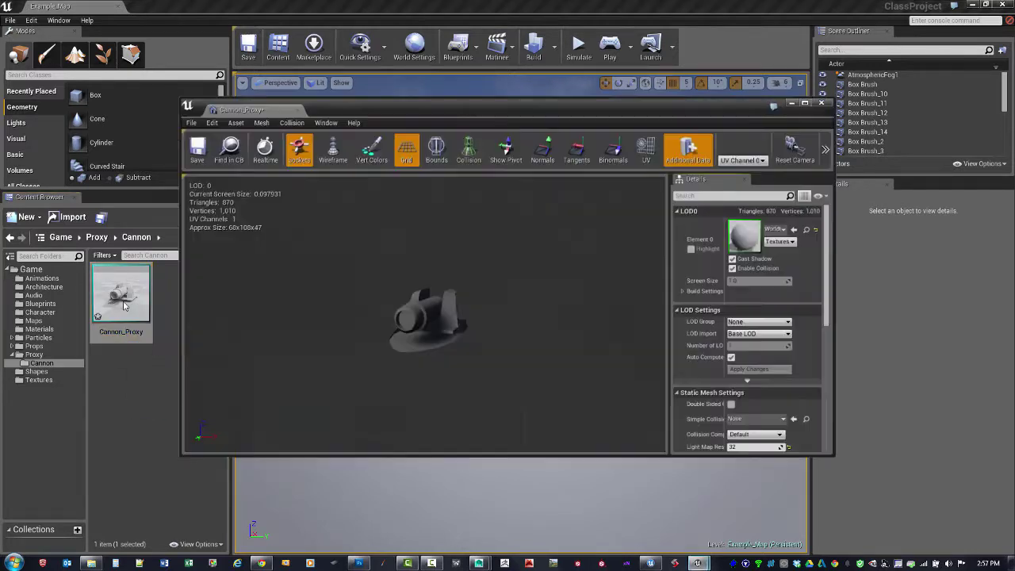
pyautogui.moveTo(497, 300); pyautogui.dragTo(465, 333)
pyautogui.scroll(5, 406, 304)
pyautogui.scroll(-5, 444, 381)
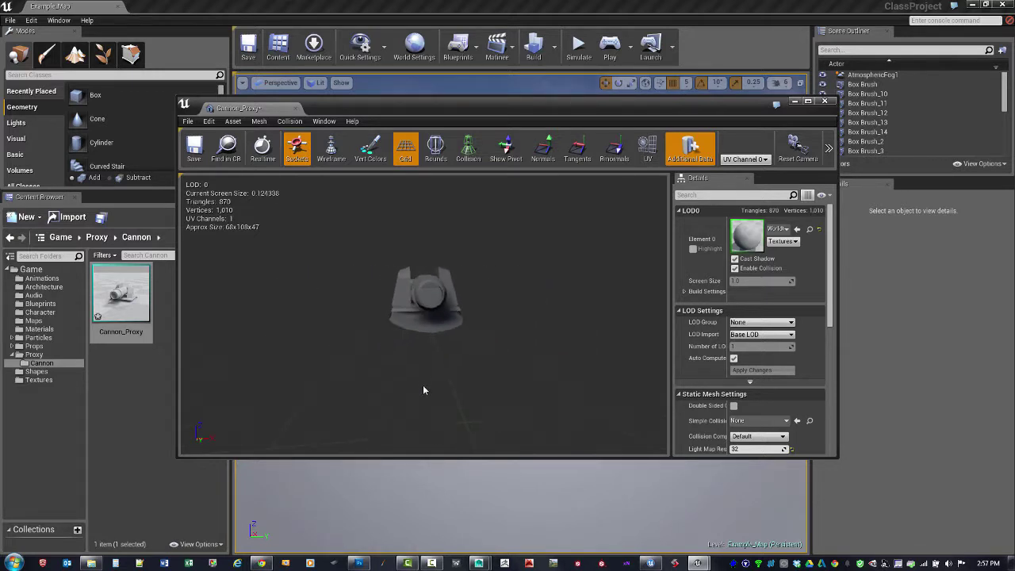
pyautogui.moveTo(429, 449); pyautogui.dragTo(383, 303)
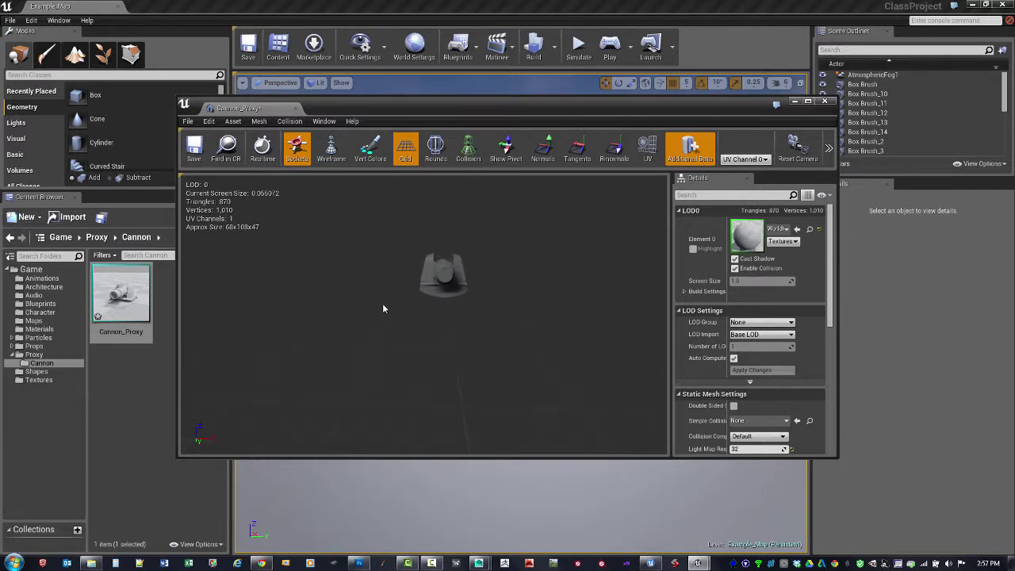
pyautogui.scroll(5, 393, 296)
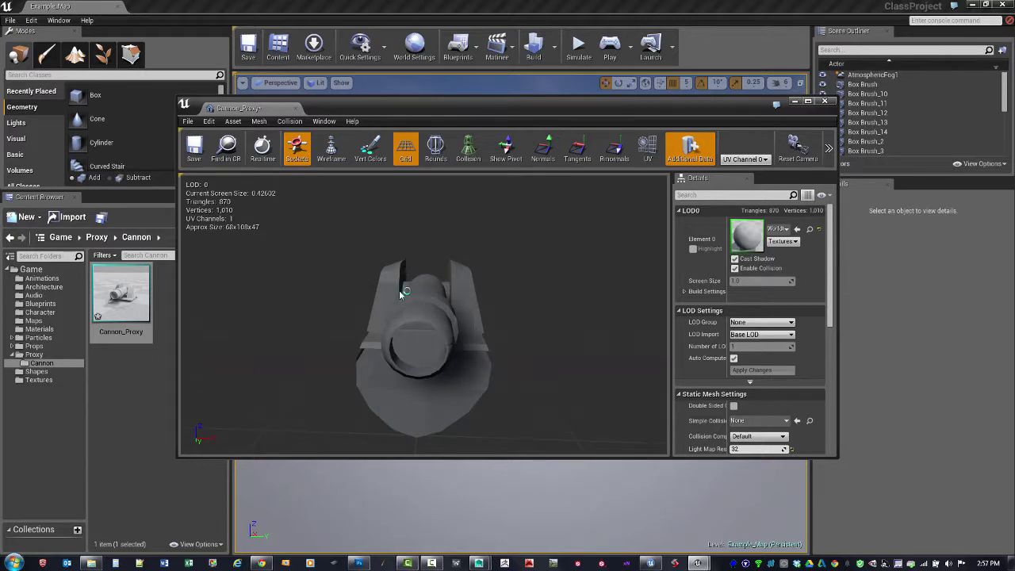
pyautogui.moveTo(363, 310); pyautogui.dragTo(476, 347)
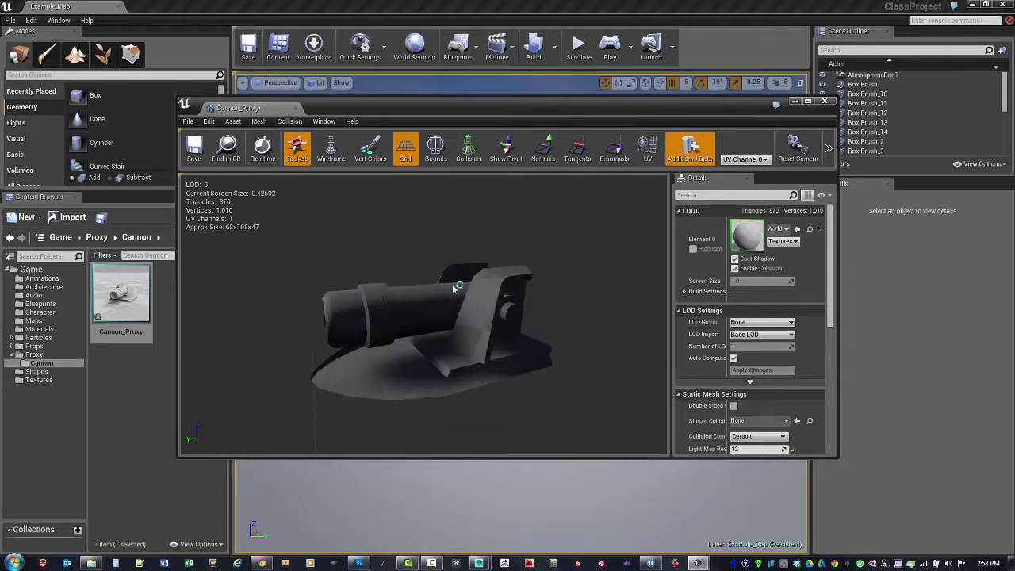
pyautogui.scroll(5, 487, 351)
pyautogui.scroll(-8, 474, 319)
pyautogui.scroll(4, 485, 347)
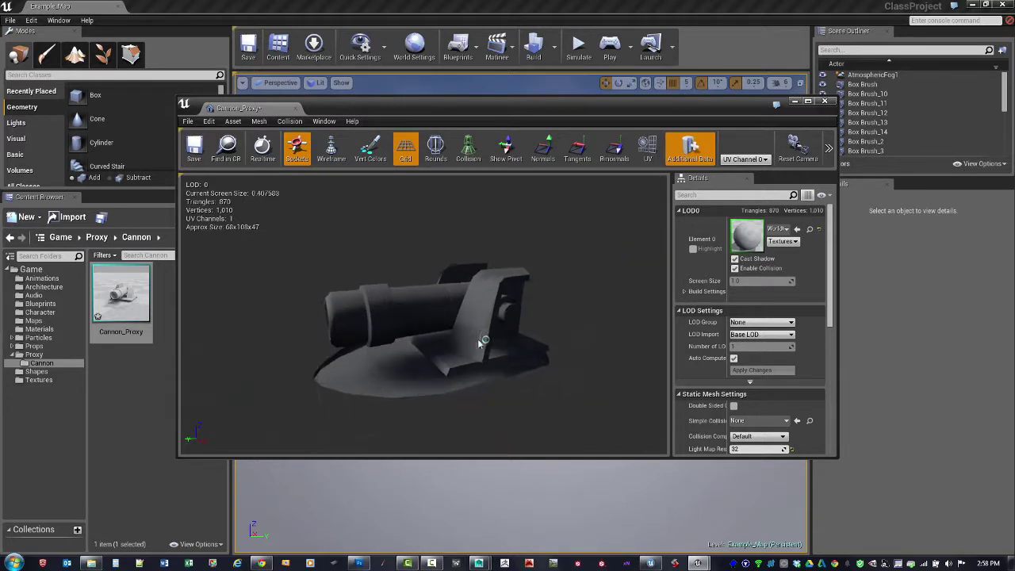
pyautogui.moveTo(394, 301)
pyautogui.mouseDown()
pyautogui.moveTo(416, 317)
pyautogui.moveTo(555, 309)
pyautogui.moveTo(540, 286)
pyautogui.moveTo(492, 297)
pyautogui.moveTo(524, 313)
pyautogui.moveTo(545, 308)
pyautogui.moveTo(430, 329)
pyautogui.moveTo(458, 303)
pyautogui.moveTo(544, 297)
pyautogui.moveTo(551, 317)
pyautogui.moveTo(476, 337)
pyautogui.moveTo(420, 279)
pyautogui.moveTo(450, 288)
pyautogui.moveTo(423, 323)
pyautogui.moveTo(551, 315)
pyautogui.moveTo(420, 298)
pyautogui.moveTo(379, 311)
pyautogui.mouseUp()
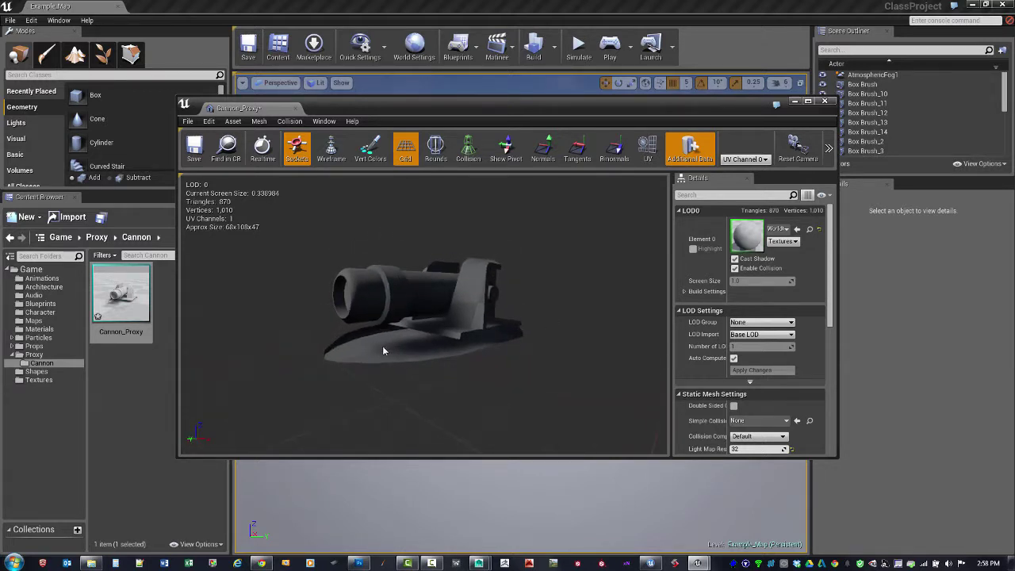
pyautogui.moveTo(421, 350); pyautogui.dragTo(471, 334)
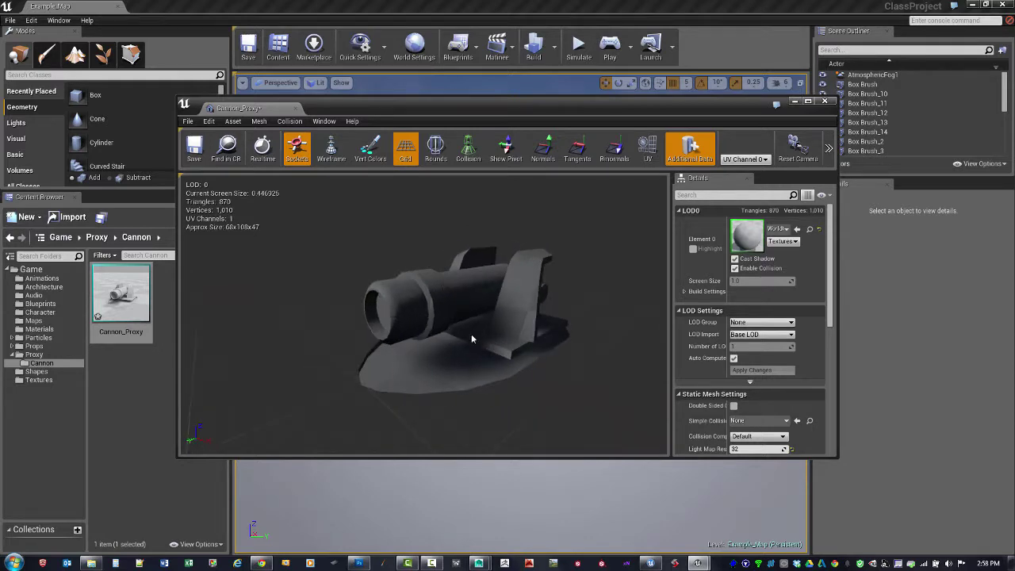
pyautogui.click(824, 103)
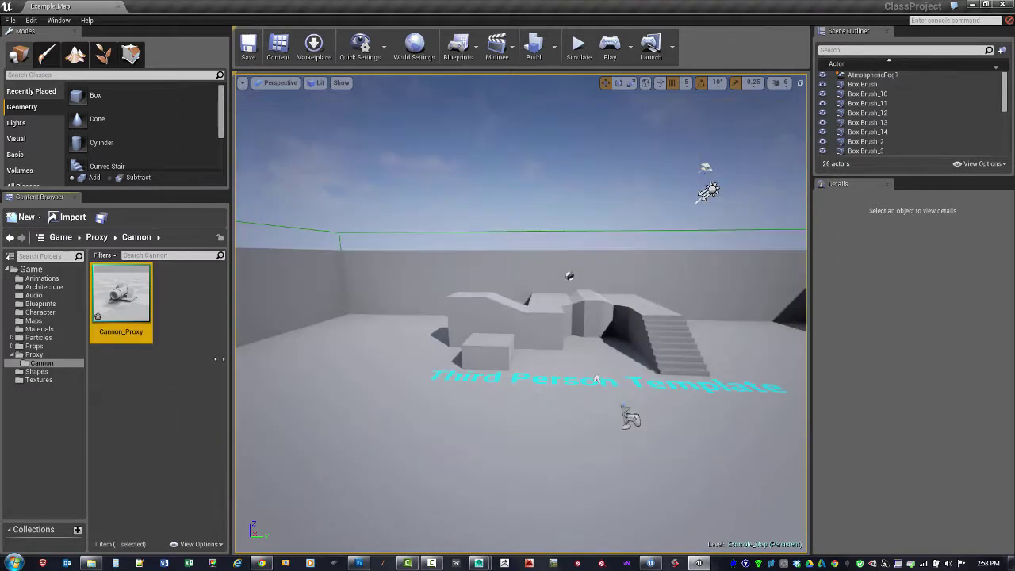
# Save the Cannon_Proxy asset and switch to the Maya scene with the cannon model.
pyautogui.rightClick(136, 295)
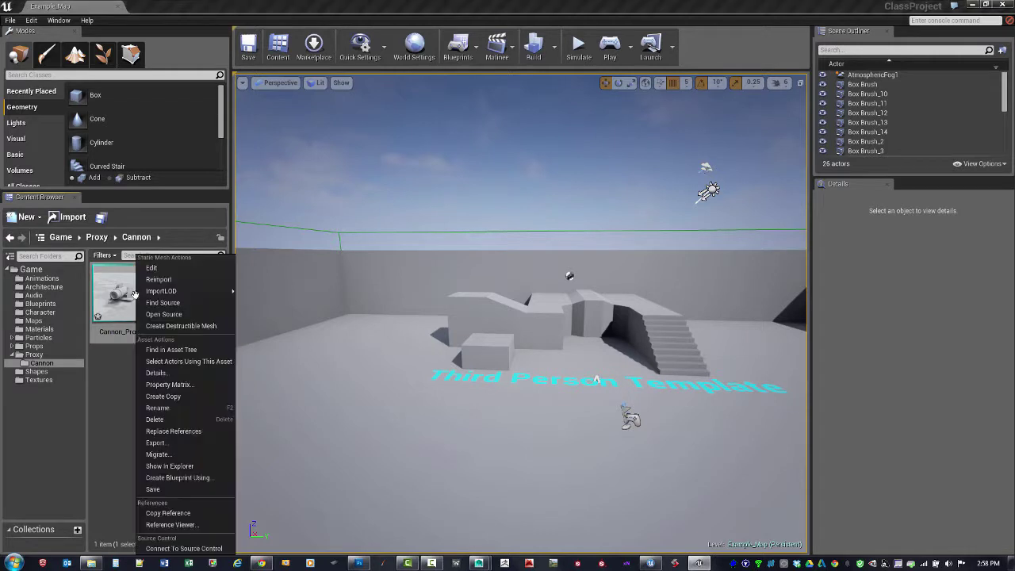
pyautogui.click(188, 491)
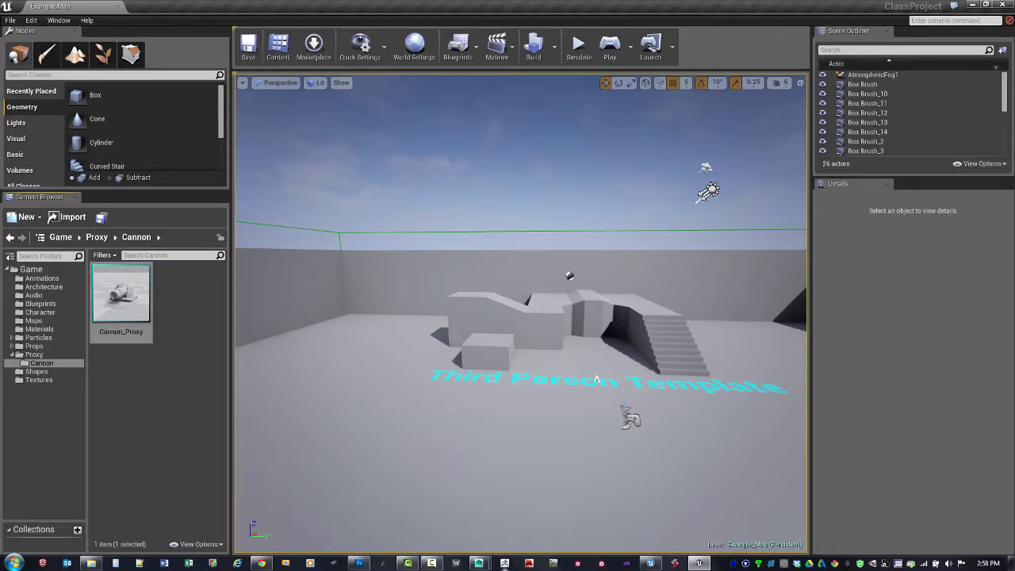
pyautogui.moveTo(485, 565)
pyautogui.click(534, 517)
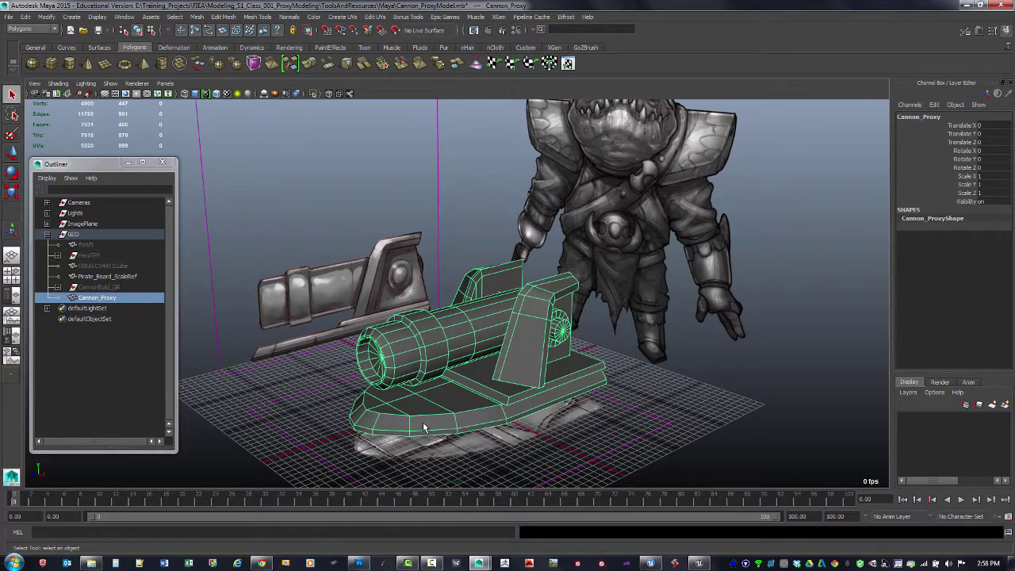
# Select a side face of the cannon's base, grow the selection across the rounded base piece, and reverse the normals of those faces.
pyautogui.press('F11')
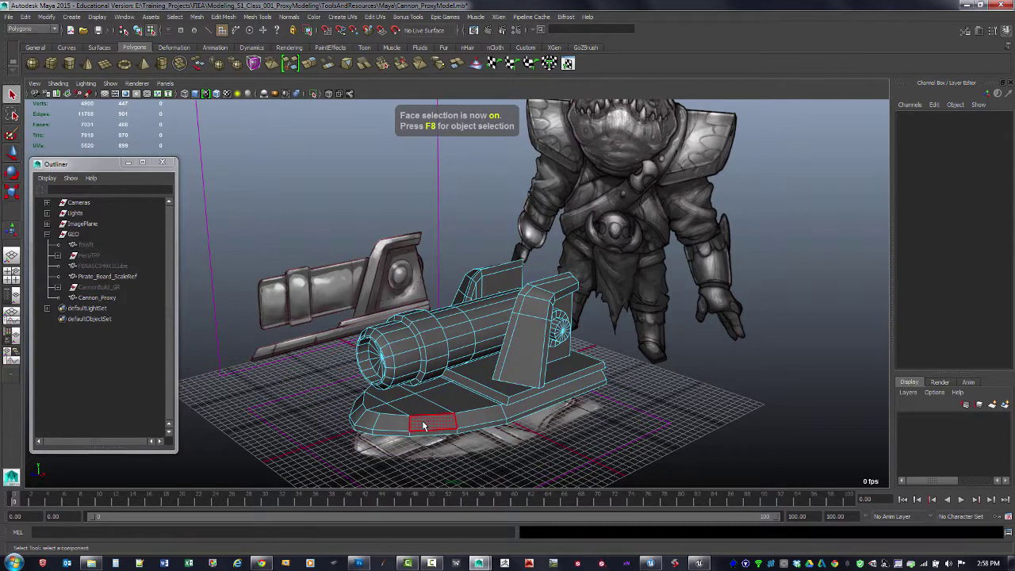
pyautogui.click(424, 426)
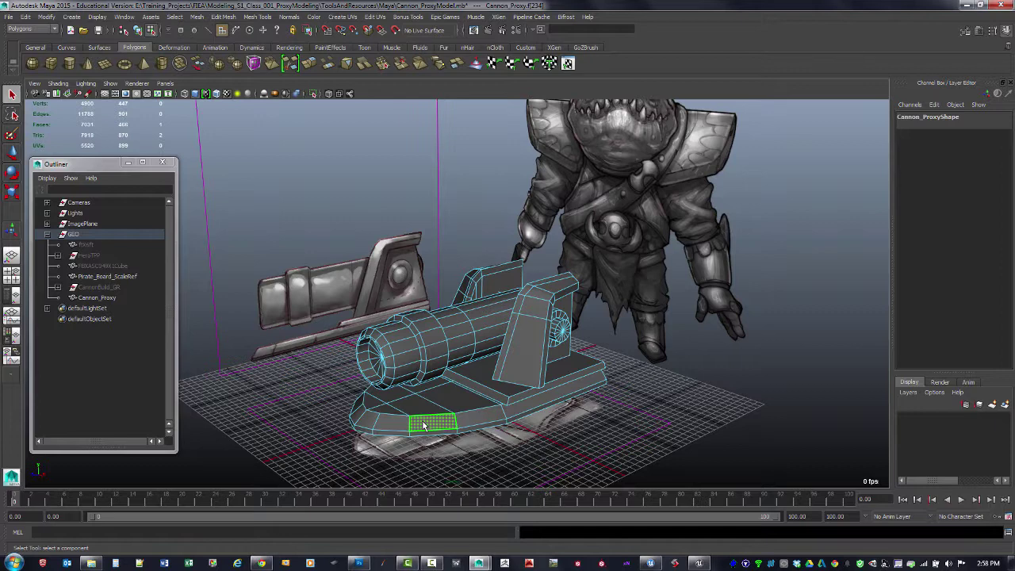
pyautogui.hotkey('shift', '.')
pyautogui.hotkey('shift', '.')
pyautogui.hotkey('shift', '.')
pyautogui.hotkey('shift', '.')
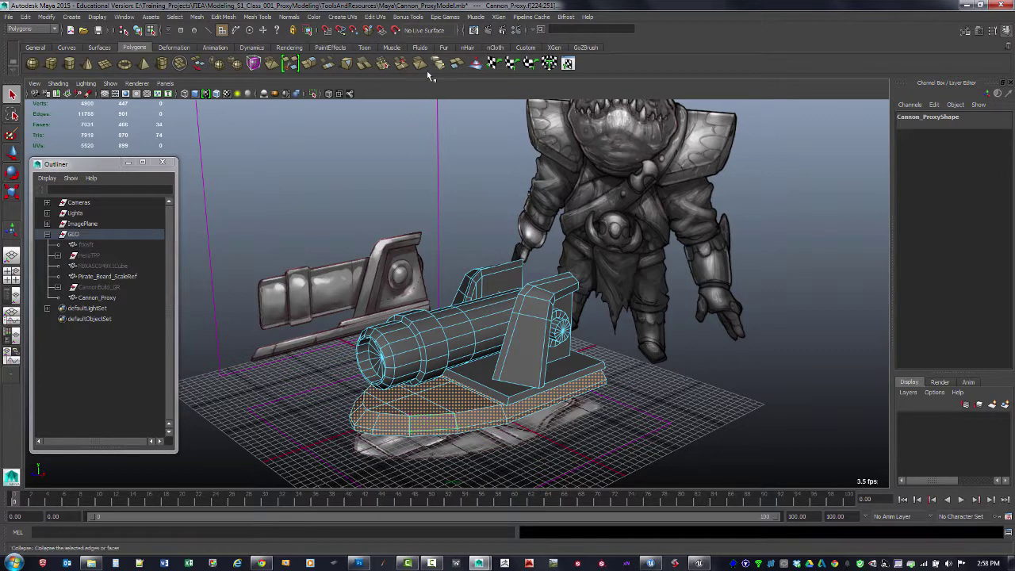
pyautogui.click(289, 17)
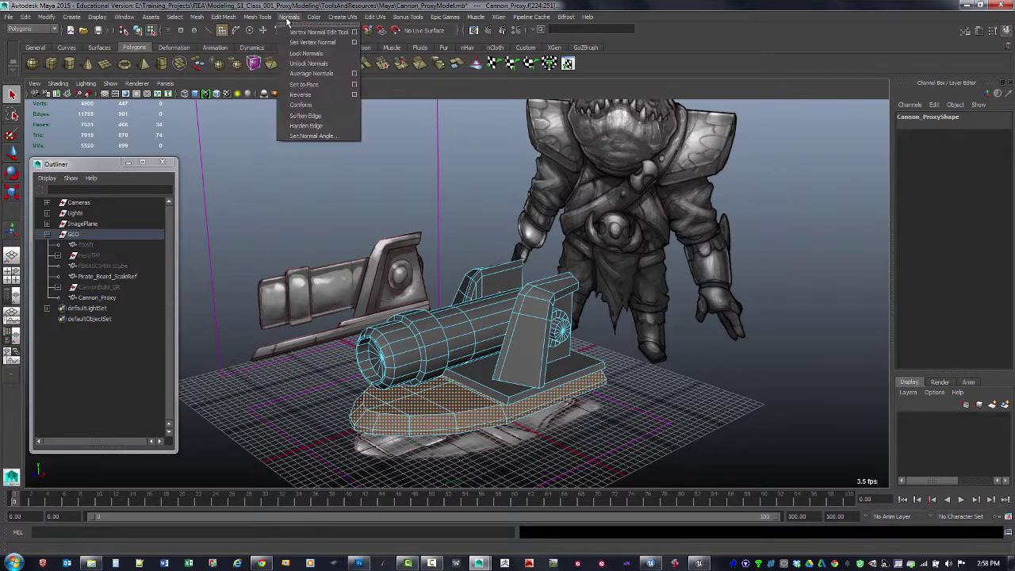
pyautogui.click(301, 95)
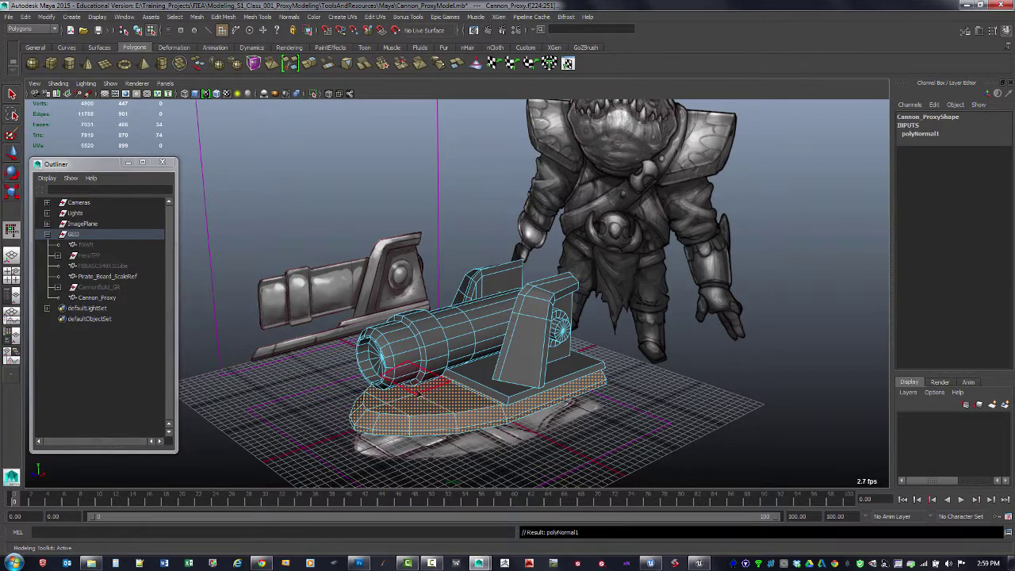
# Return to object selection, turn on face normals display for all objects in the custom polygon display options, and close the options.
pyautogui.keyDown('shift'); pyautogui.click(555, 390); pyautogui.keyUp('shift')
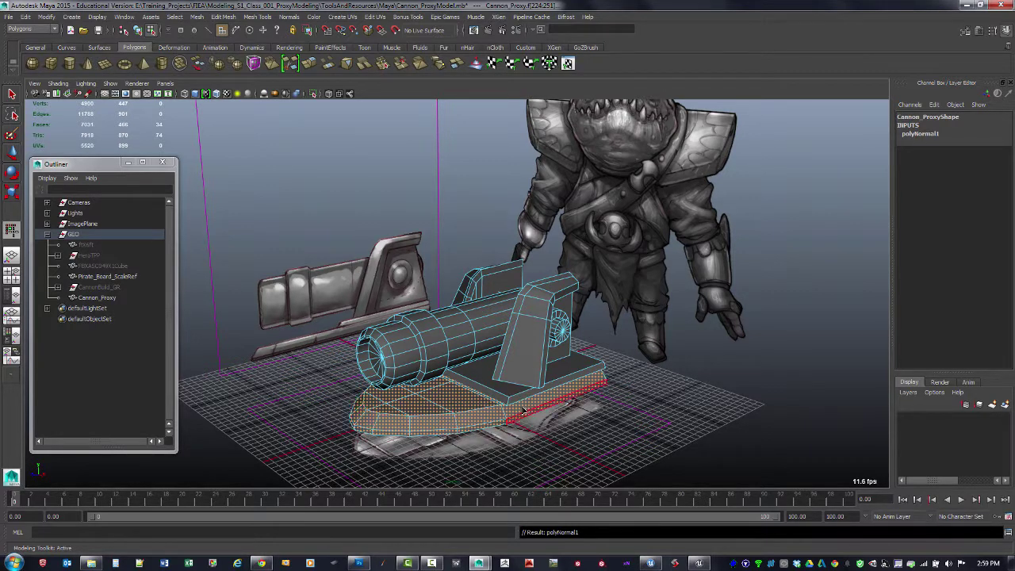
pyautogui.press('F8')
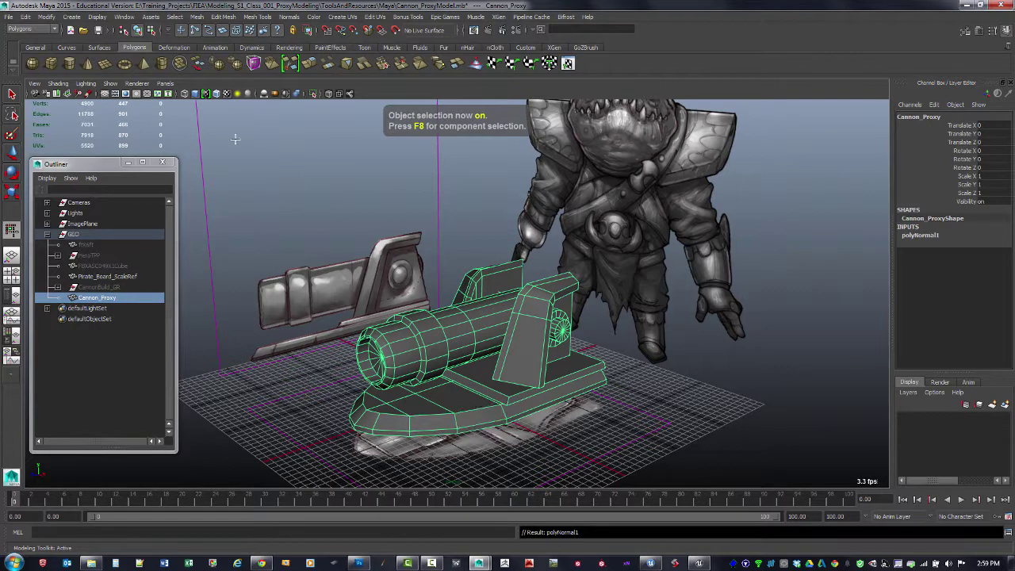
pyautogui.click(98, 16)
pyautogui.moveTo(111, 126)
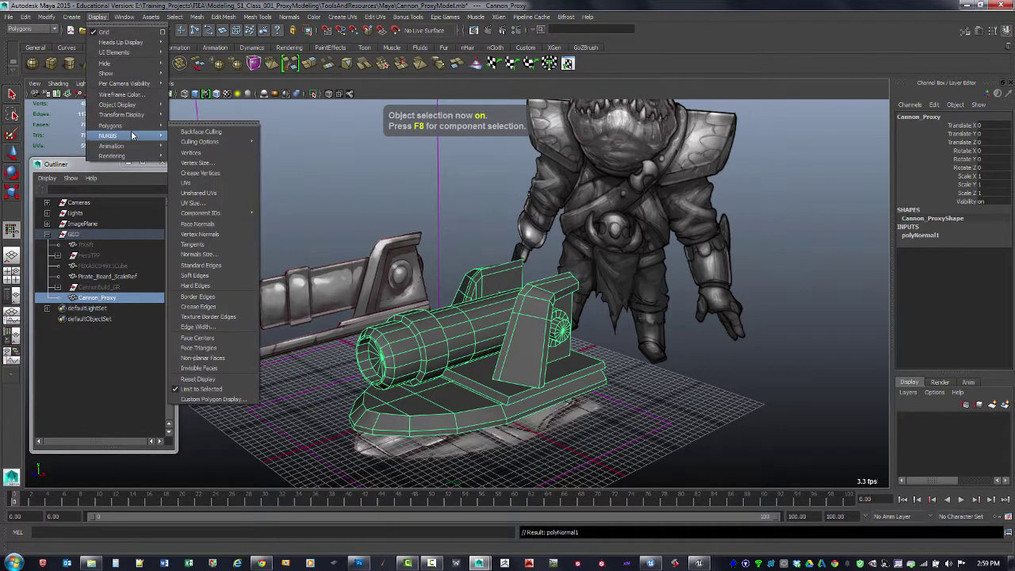
pyautogui.click(238, 399)
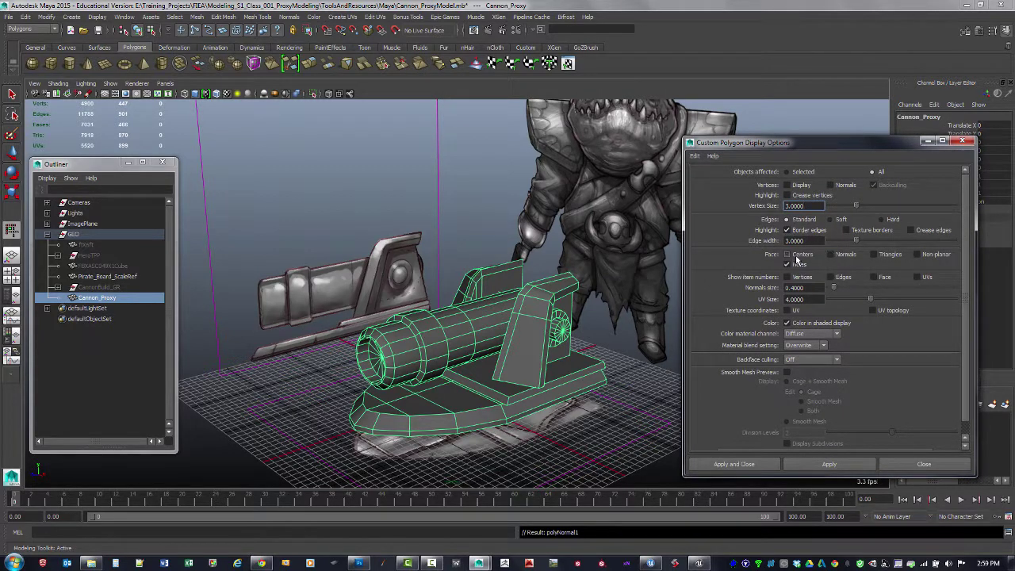
pyautogui.click(831, 254)
pyautogui.click(846, 463)
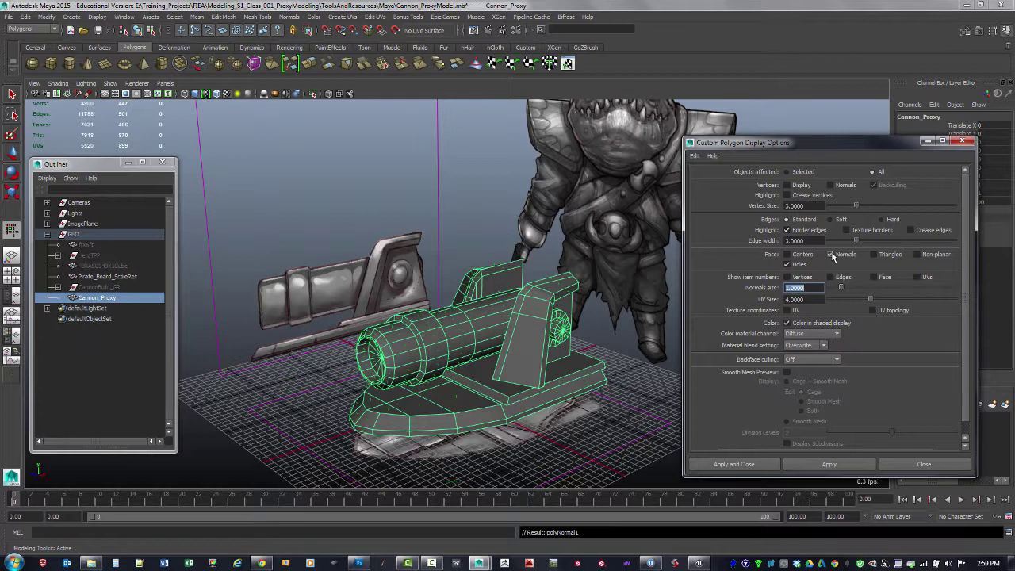
pyautogui.click(962, 142)
# Select the whole Cannon_Proxy object in object mode and save the Maya scene.
pyautogui.click(281, 378)
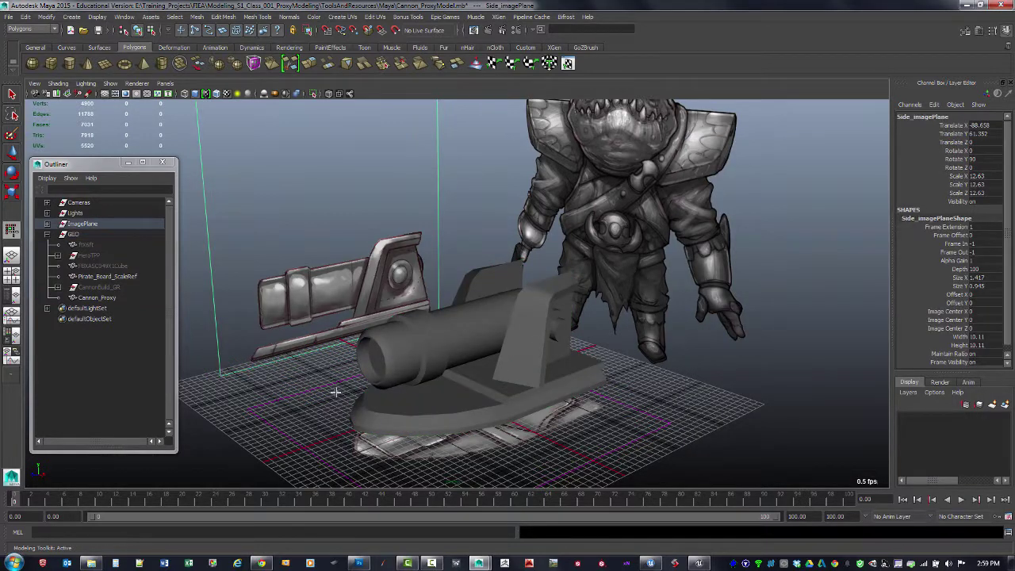
pyautogui.keyDown('alt'); pyautogui.moveTo(336, 392); pyautogui.dragTo(476, 325); pyautogui.keyUp('alt')
pyautogui.click(478, 325)
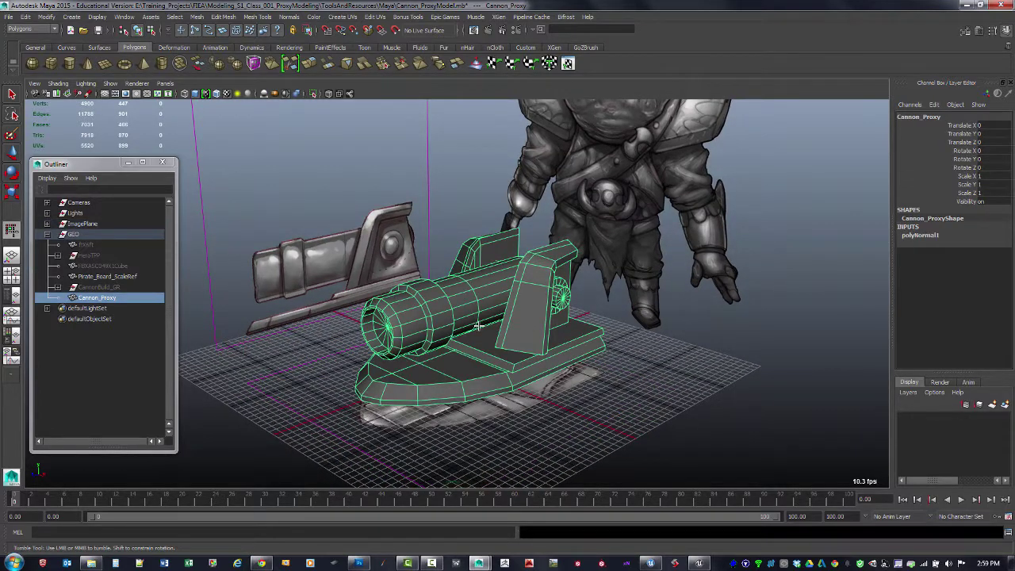
pyautogui.keyDown('alt'); pyautogui.moveTo(479, 325); pyautogui.dragTo(476, 332); pyautogui.keyUp('alt')
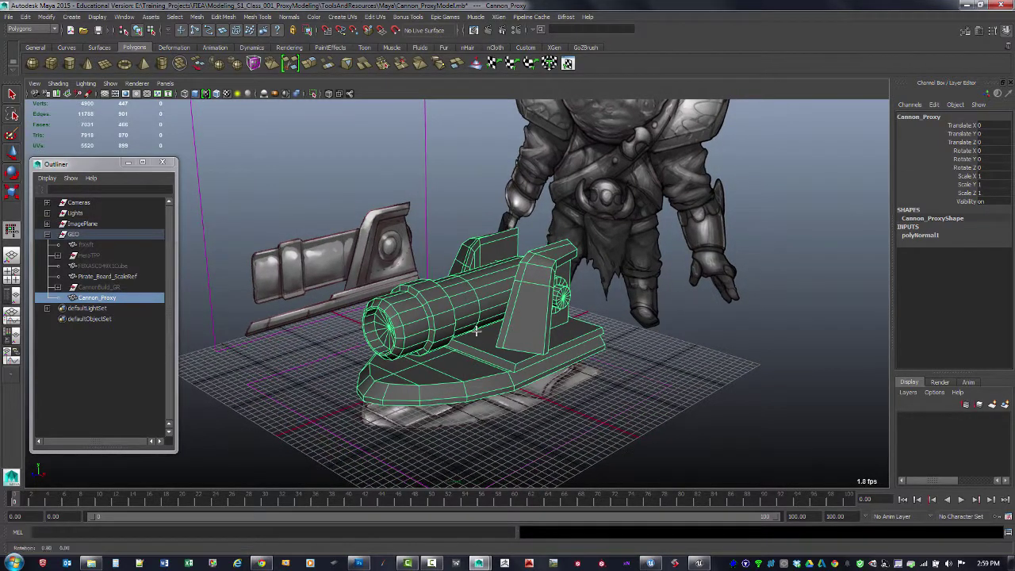
pyautogui.hotkey('ctrl', 's')
pyautogui.press('F11')
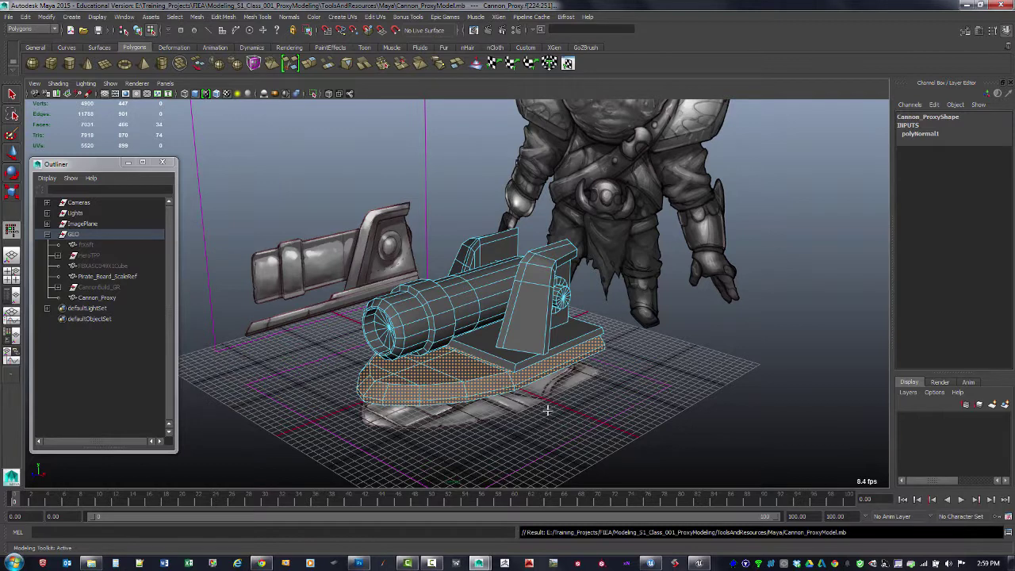
pyautogui.press('F8')
pyautogui.hotkey('ctrl', 's')
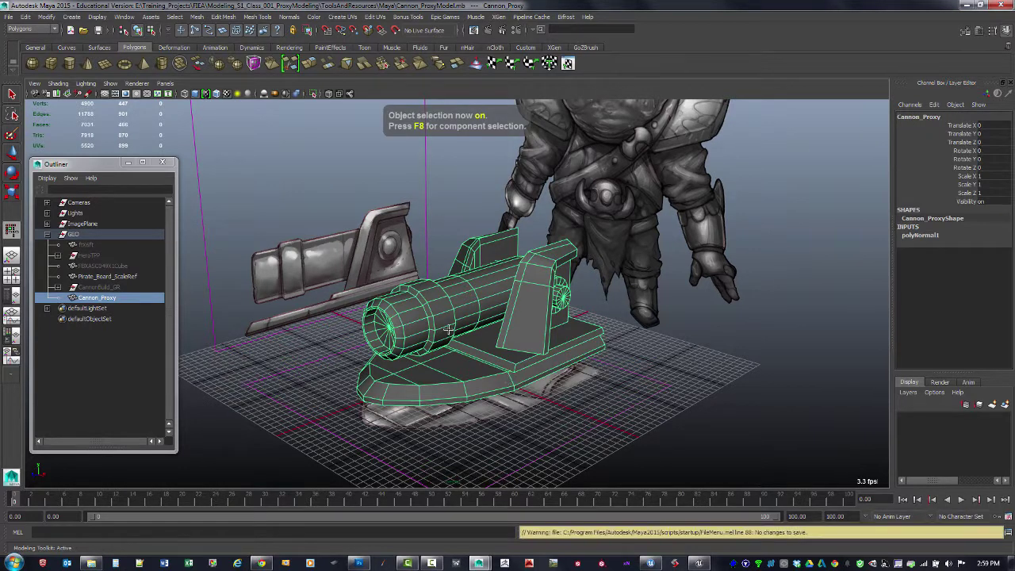
# Export the selected cannon as FBX over the existing Cannon_Proxy.fbx in the ToolsAndResources FBX folder.
pyautogui.click(8, 17)
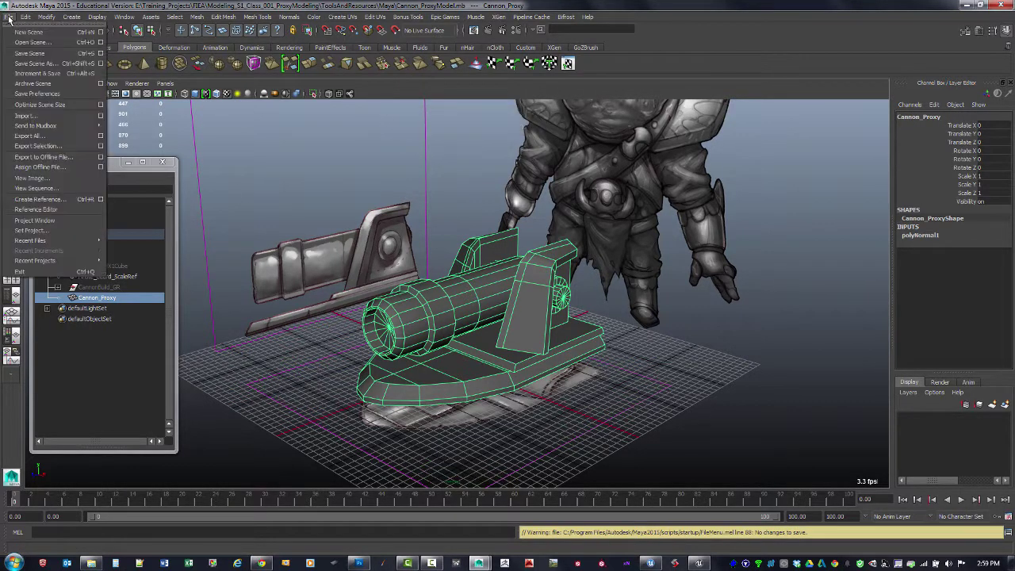
pyautogui.click(87, 149)
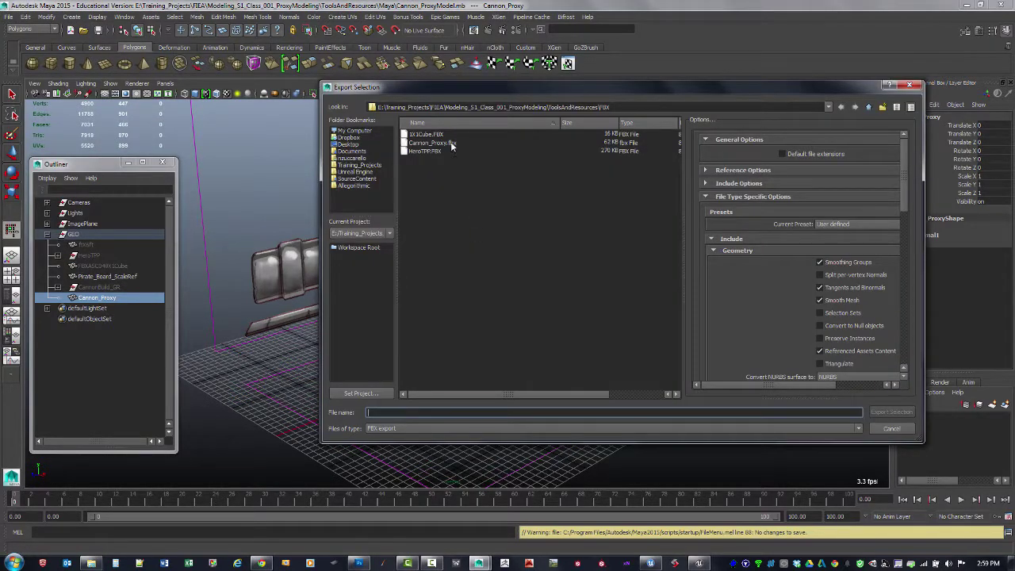
pyautogui.click(433, 143)
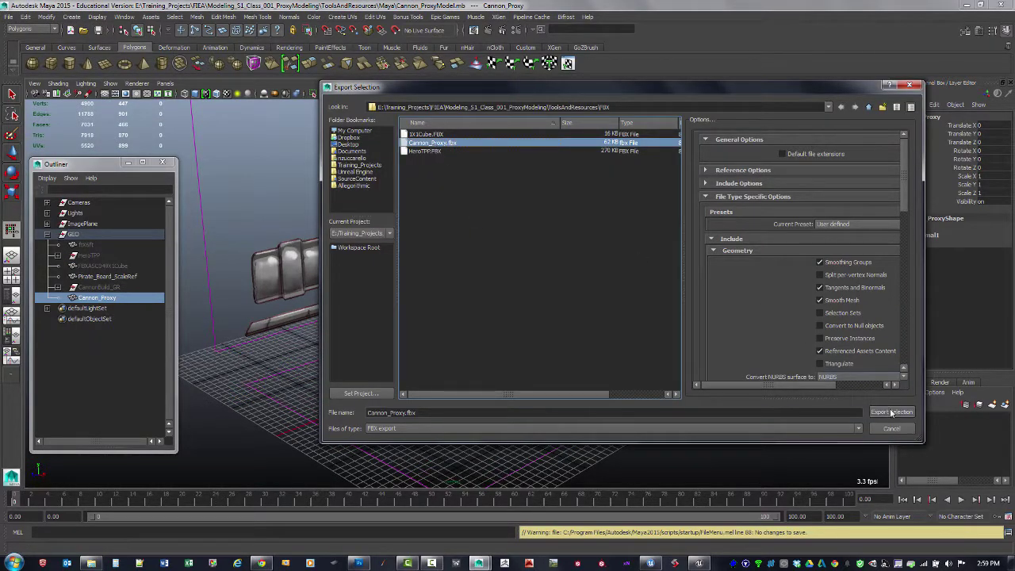
pyautogui.click(892, 413)
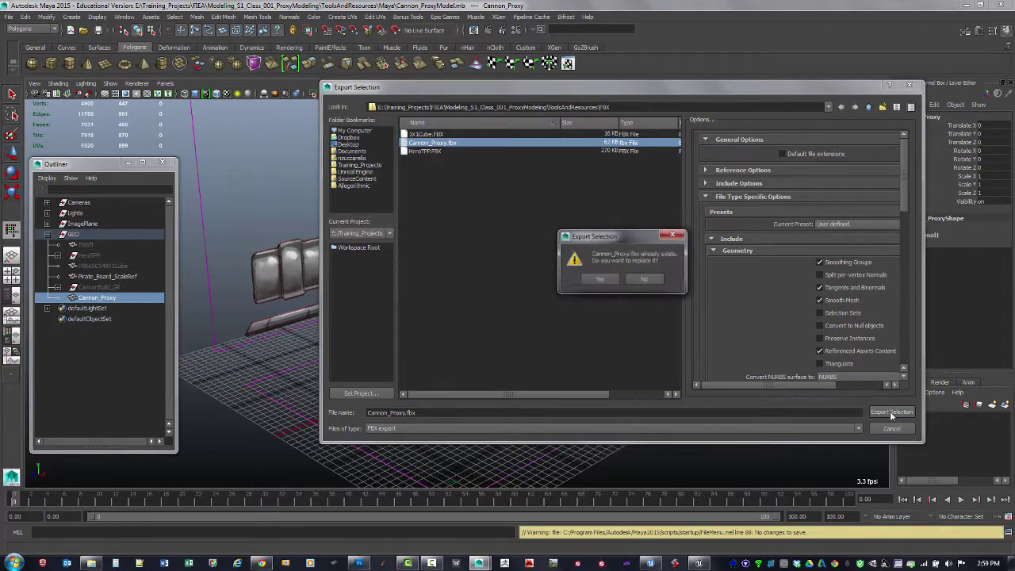
pyautogui.click(607, 283)
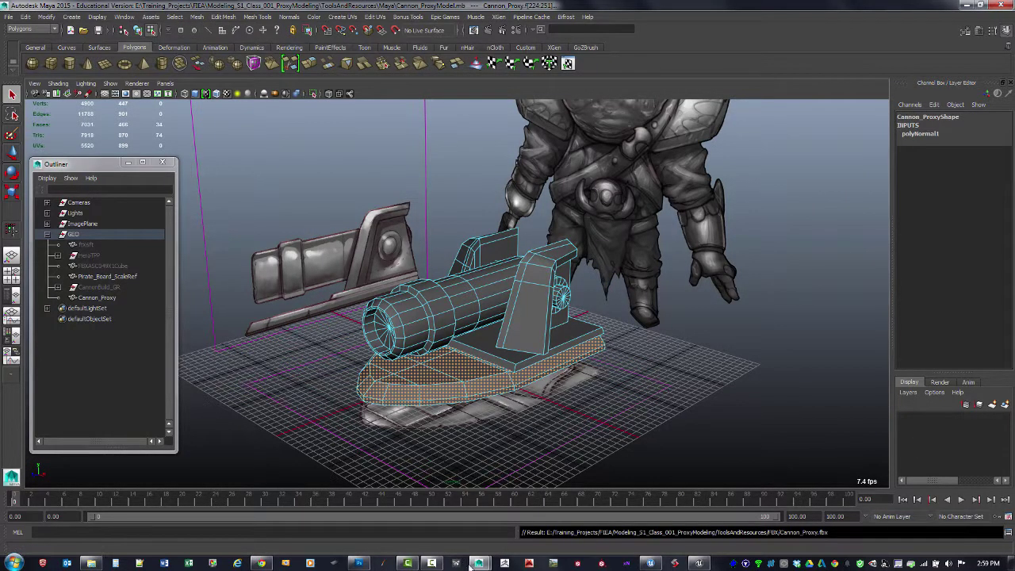
# Switch to the Unreal Engine ClassProject and reimport the Cannon_Proxy static mesh from its source file.
pyautogui.click(650, 563)
pyautogui.click(698, 563)
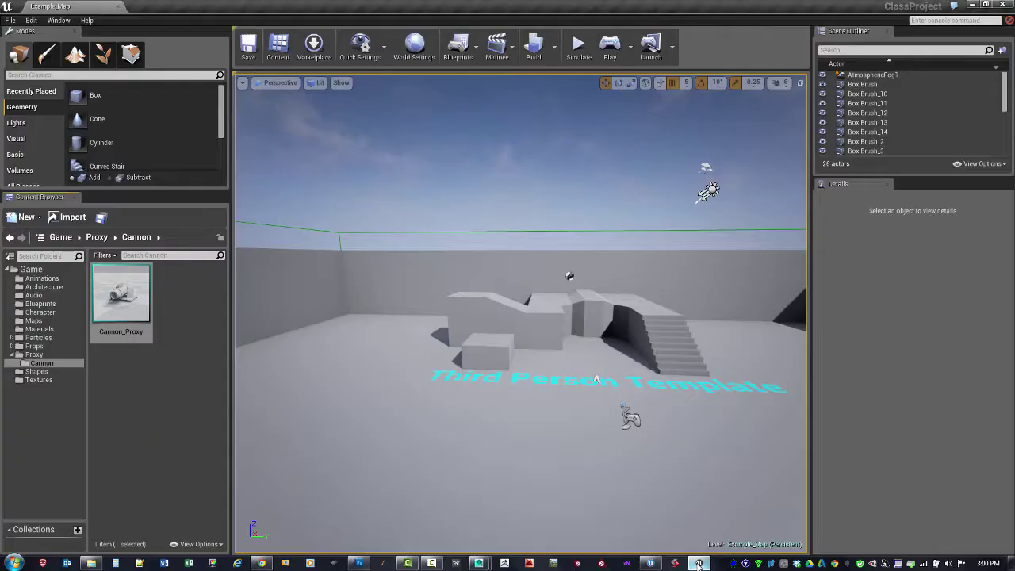
pyautogui.click(119, 291)
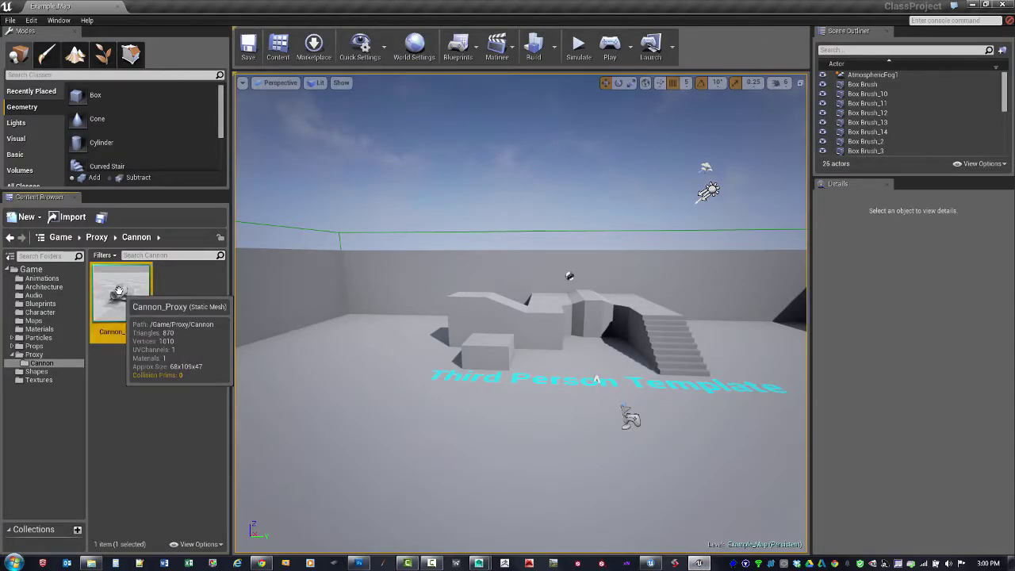
pyautogui.rightClick(119, 291)
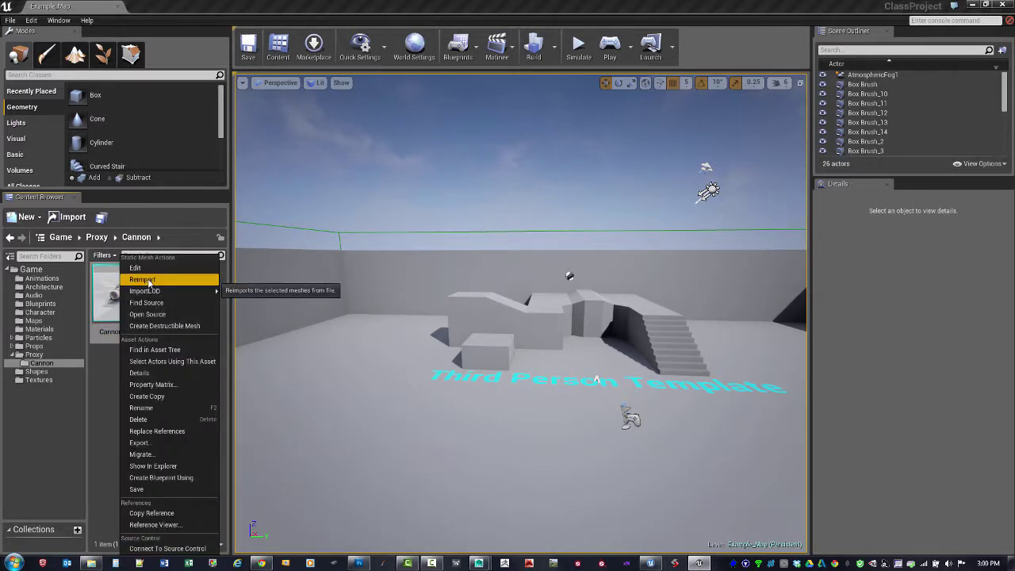
pyautogui.click(148, 284)
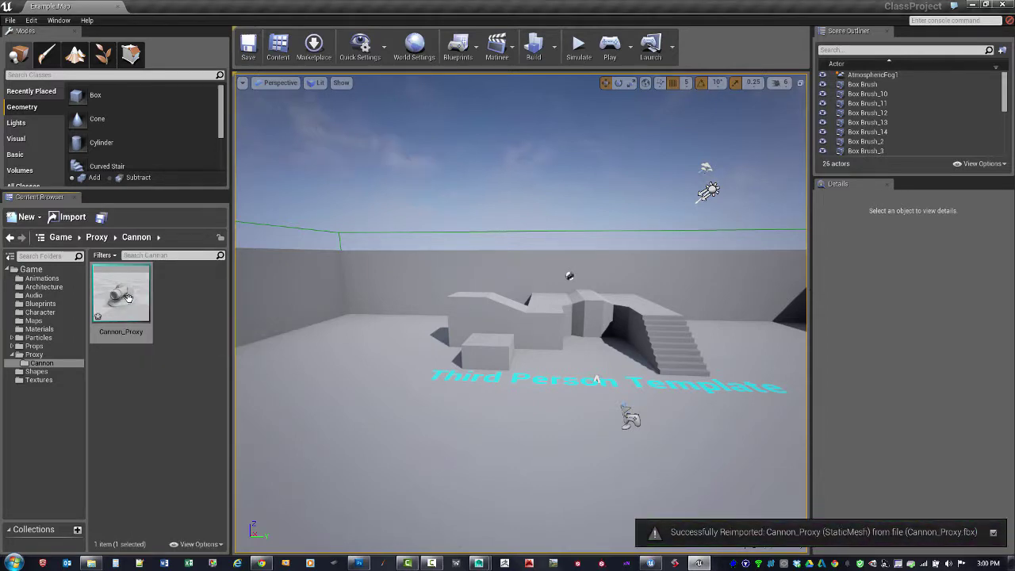
# Examine the reimported Cannon_Proxy mesh from several angles in its editor, then save the asset.
pyautogui.doubleClick(131, 303)
pyautogui.moveTo(505, 349); pyautogui.dragTo(449, 338)
pyautogui.press('f')
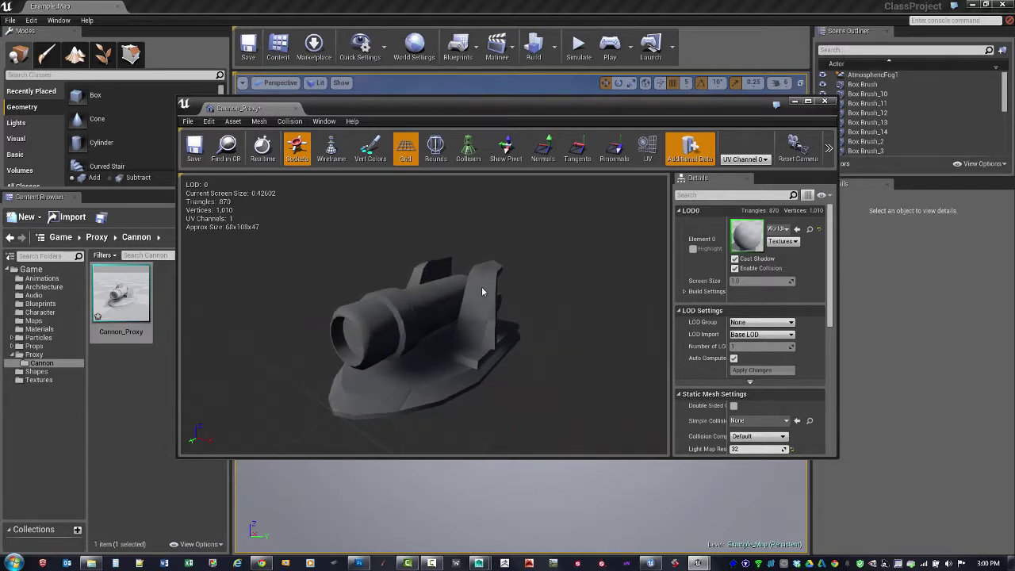
pyautogui.moveTo(511, 252)
pyautogui.mouseDown()
pyautogui.moveTo(538, 303)
pyautogui.moveTo(511, 217)
pyautogui.moveTo(543, 185)
pyautogui.moveTo(458, 171)
pyautogui.moveTo(482, 243)
pyautogui.moveTo(501, 211)
pyautogui.moveTo(497, 235)
pyautogui.moveTo(540, 211)
pyautogui.moveTo(475, 341)
pyautogui.moveTo(487, 257)
pyautogui.moveTo(472, 213)
pyautogui.moveTo(512, 261)
pyautogui.moveTo(474, 353)
pyautogui.moveTo(529, 372)
pyautogui.moveTo(568, 367)
pyautogui.moveTo(546, 380)
pyautogui.moveTo(449, 391)
pyautogui.moveTo(514, 357)
pyautogui.moveTo(436, 349)
pyautogui.moveTo(483, 339)
pyautogui.moveTo(381, 369)
pyautogui.mouseUp()
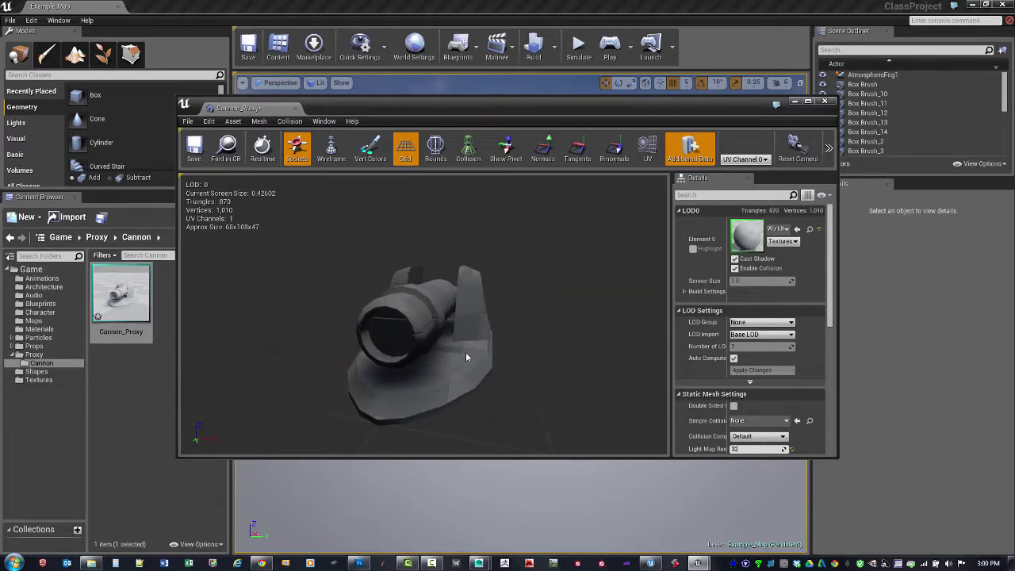
pyautogui.moveTo(458, 346); pyautogui.dragTo(445, 353)
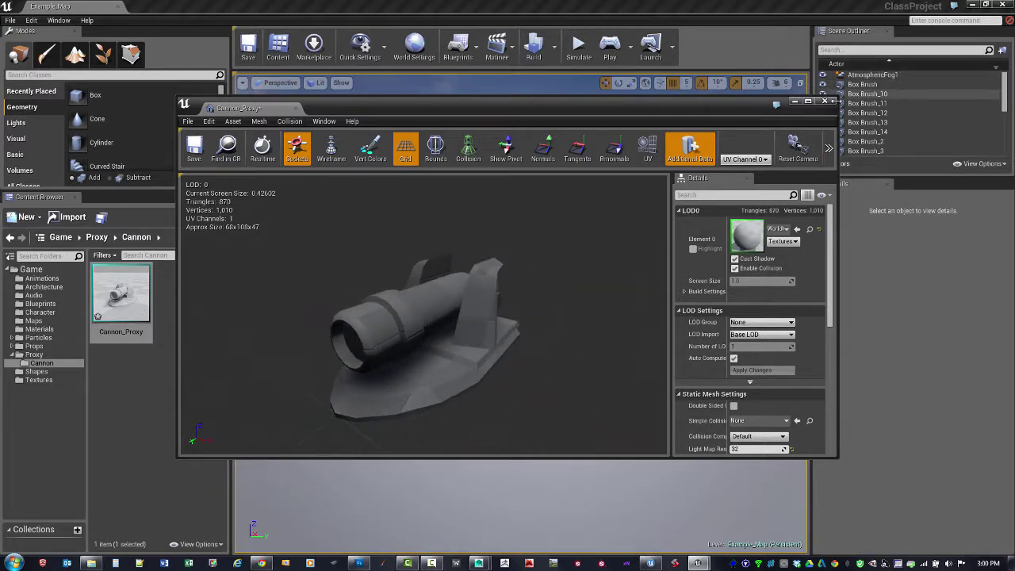
pyautogui.click(825, 101)
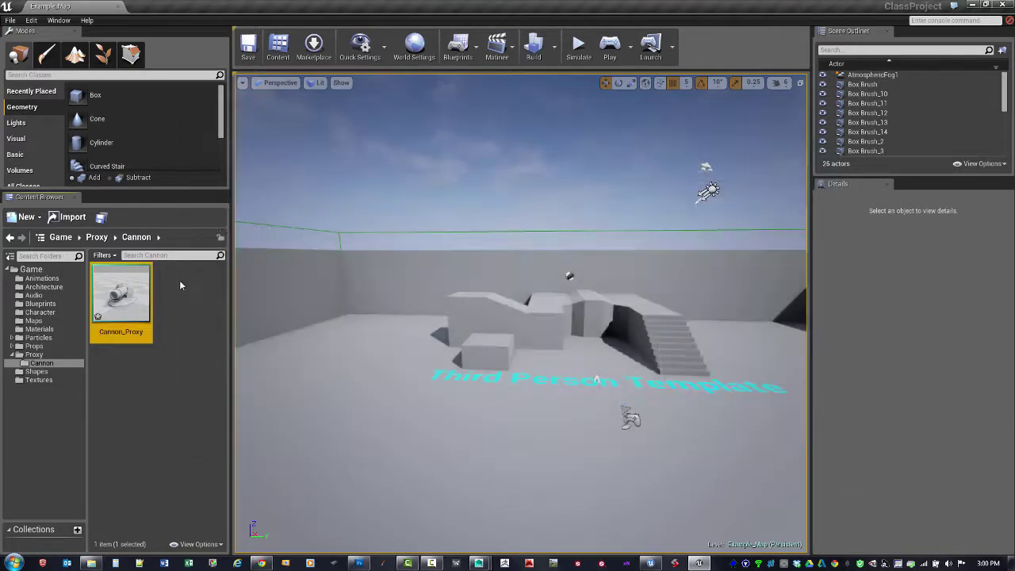
pyautogui.rightClick(121, 287)
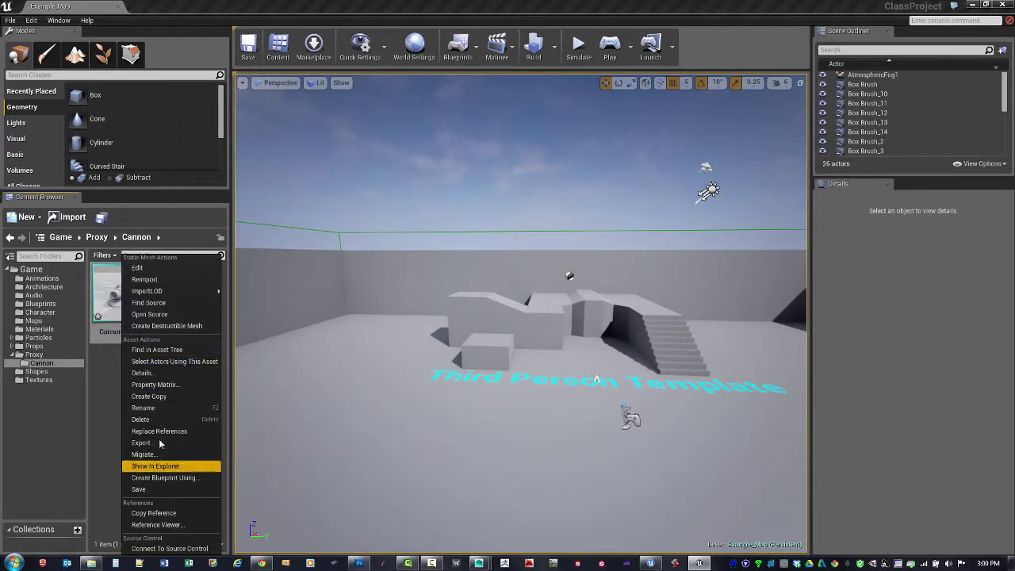
pyautogui.click(143, 489)
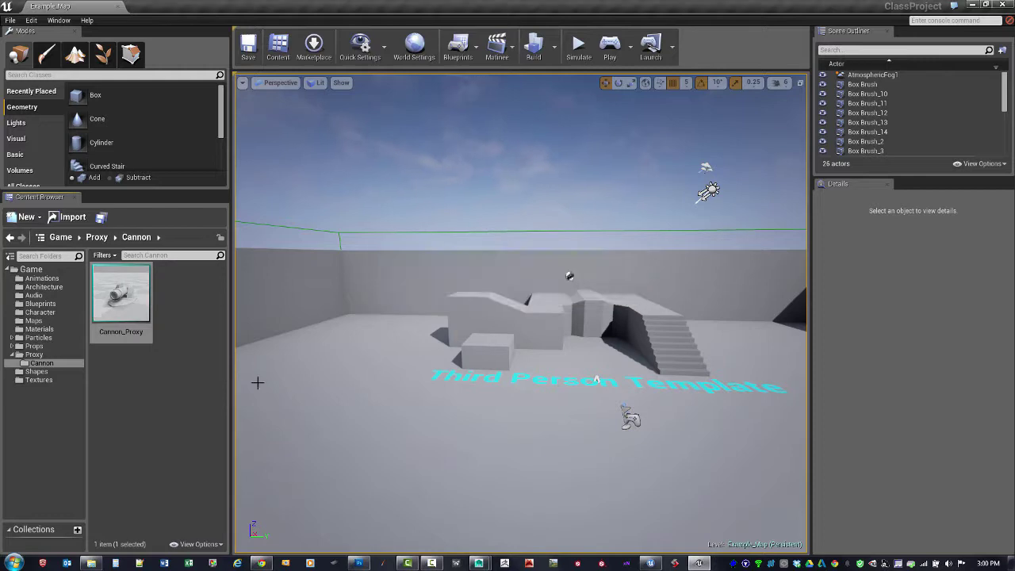
# Place Cannon_Proxy on top of the raised block in Example_Map, at about X 495, Y 365, Z 325.
pyautogui.moveTo(514, 466); pyautogui.dragTo(555, 429)
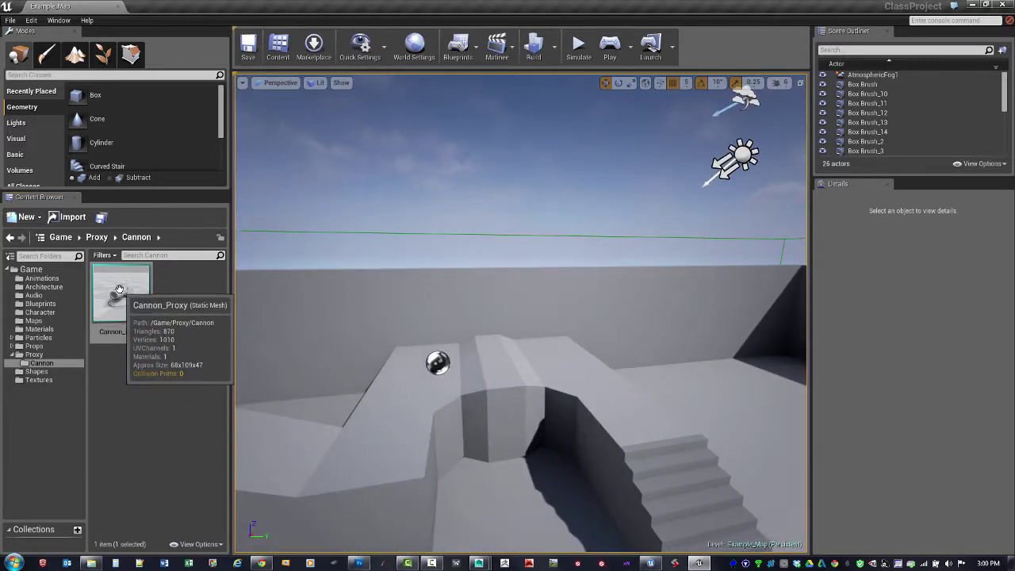
pyautogui.moveTo(120, 293); pyautogui.dragTo(563, 367)
pyautogui.moveTo(563, 366); pyautogui.dragTo(494, 437, button='right')
pyautogui.moveTo(364, 411); pyautogui.dragTo(395, 425, button='right')
# Rotate the placed cannon about 90 degrees around the Z axis.
pyautogui.press('e')
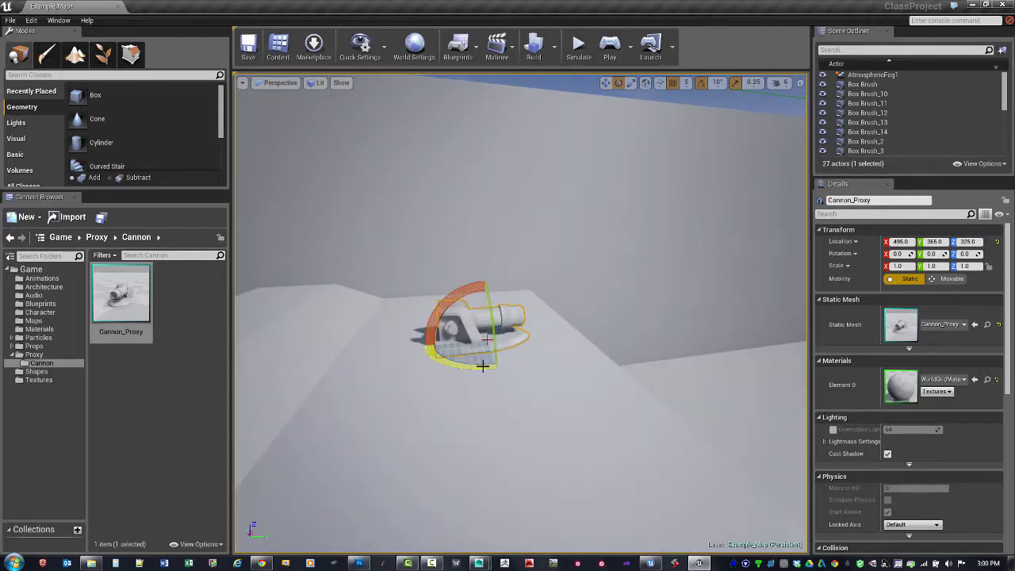
pyautogui.press('w')
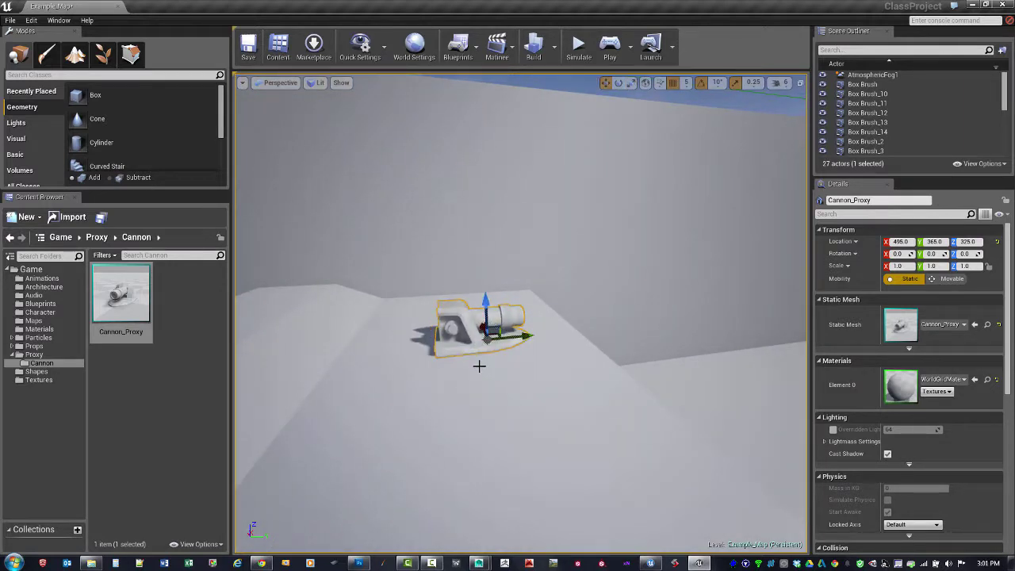
pyautogui.press('r')
pyautogui.press('w')
pyautogui.press('e')
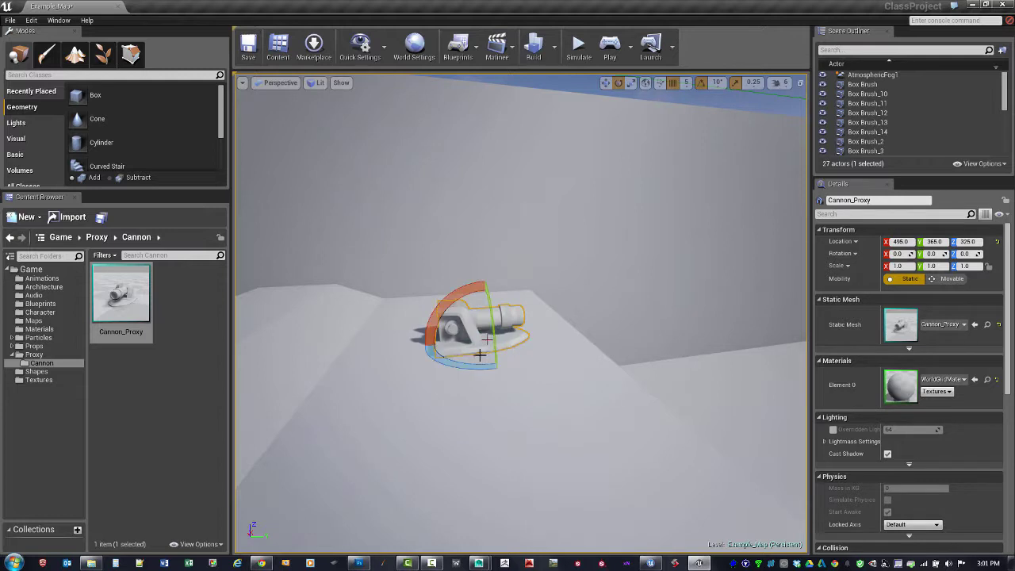
pyautogui.moveTo(480, 366); pyautogui.dragTo(306, 379)
pyautogui.moveTo(653, 364)
pyautogui.mouseDown(button='right')
pyautogui.moveTo(648, 378)
pyautogui.moveTo(660, 362)
pyautogui.mouseUp(button='right')
# Move the cannon to X 620, Y 415 on the raised block, and duplicate it along Y to 310.
pyautogui.press('w')
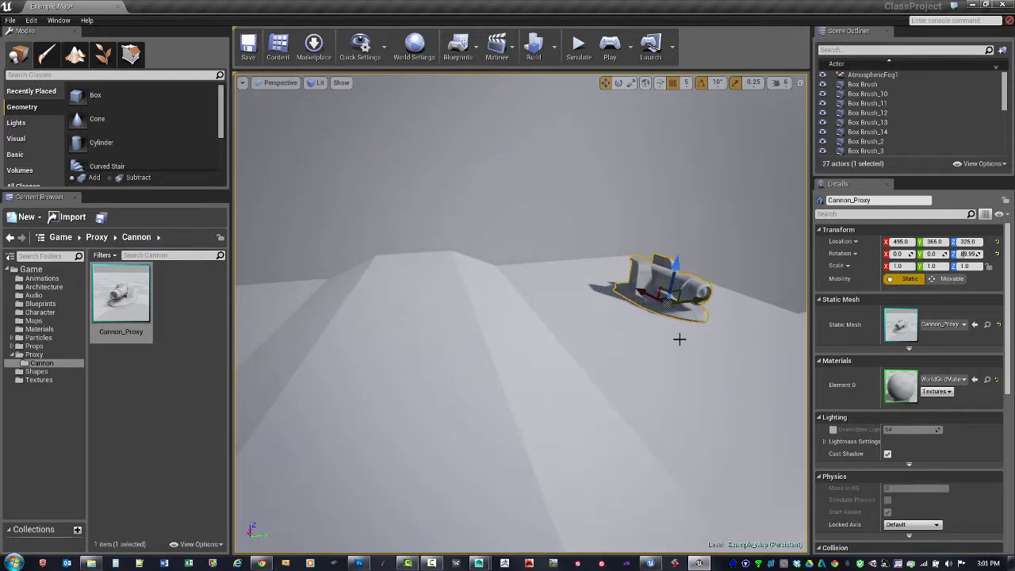
pyautogui.moveTo(645, 293); pyautogui.dragTo(595, 278)
pyautogui.moveTo(594, 333); pyautogui.dragTo(571, 356, button='right')
pyautogui.moveTo(577, 363); pyautogui.dragTo(597, 362)
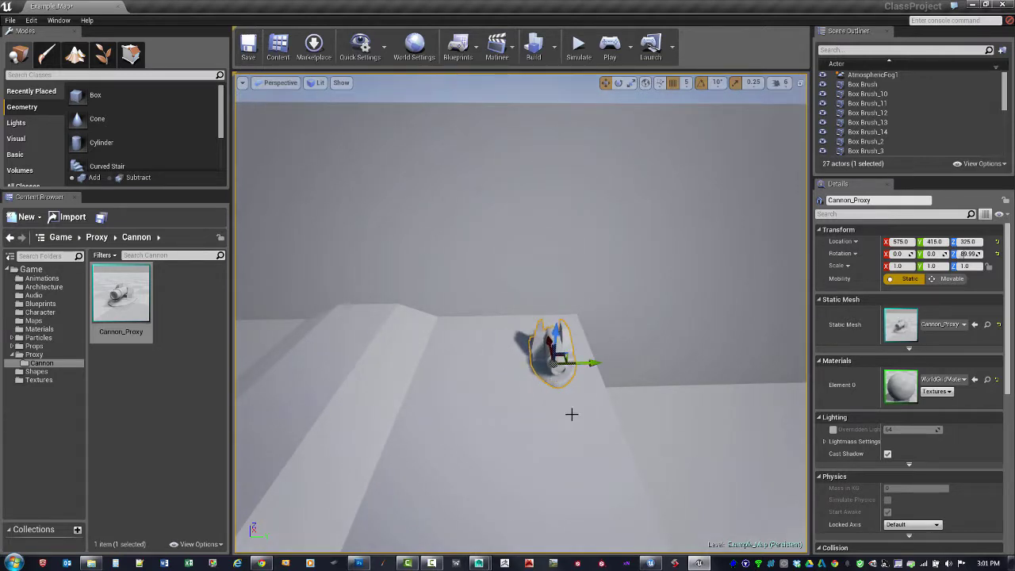
pyautogui.moveTo(571, 413); pyautogui.dragTo(620, 394, button='right')
pyautogui.moveTo(649, 395); pyautogui.dragTo(629, 380)
pyautogui.moveTo(629, 380); pyautogui.dragTo(710, 410, button='right')
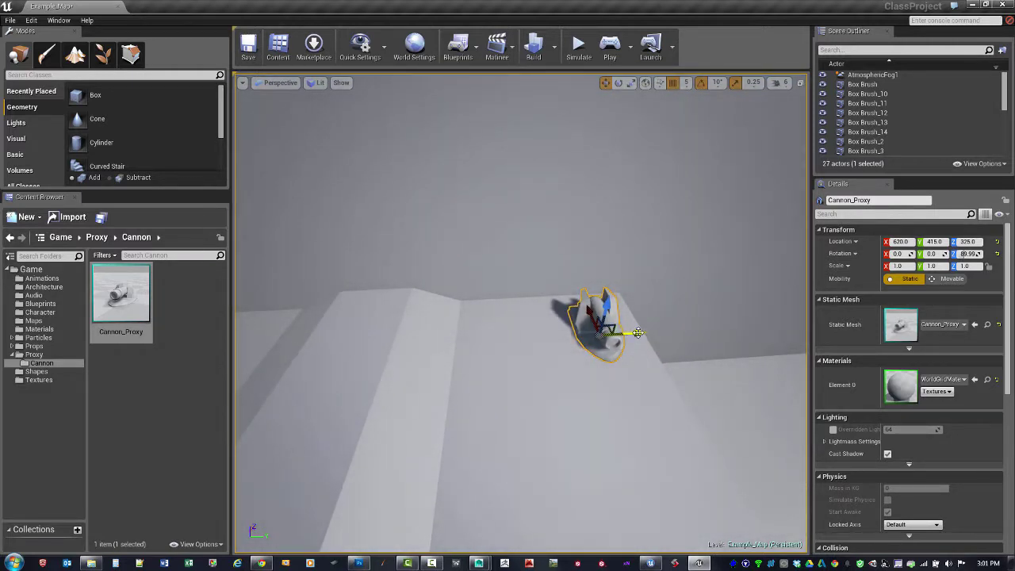
pyautogui.keyDown('alt'); pyautogui.moveTo(594, 337); pyautogui.dragTo(565, 340); pyautogui.keyUp('alt')
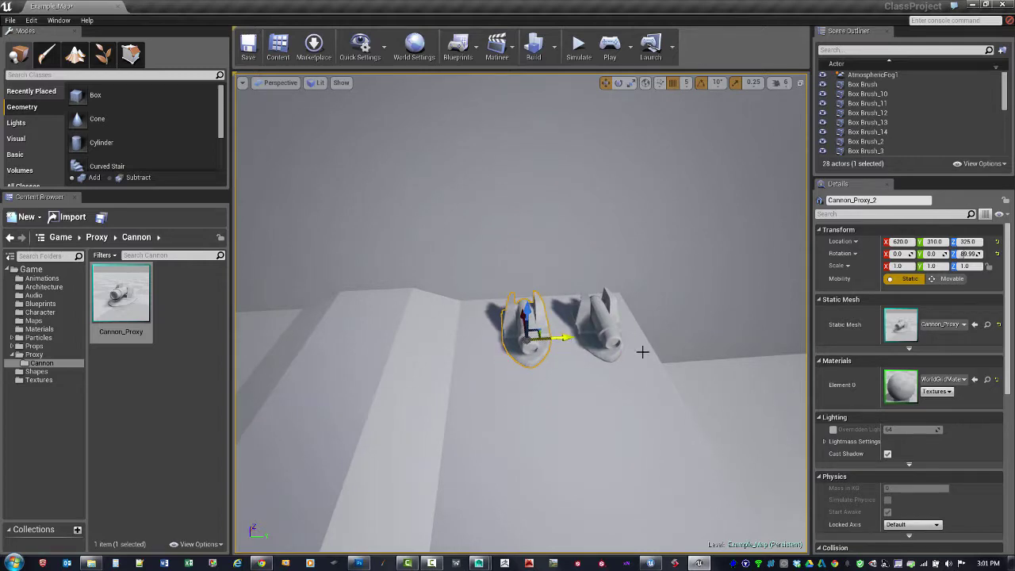
pyautogui.moveTo(642, 352)
pyautogui.mouseDown(button='right')
pyautogui.moveTo(626, 373)
pyautogui.moveTo(650, 363)
pyautogui.moveTo(611, 352)
pyautogui.moveTo(646, 357)
pyautogui.mouseUp(button='right')
# Select both cannons and duplicate the pair along the Y axis to the other side of the raised block's central ridge.
pyautogui.click(672, 307)
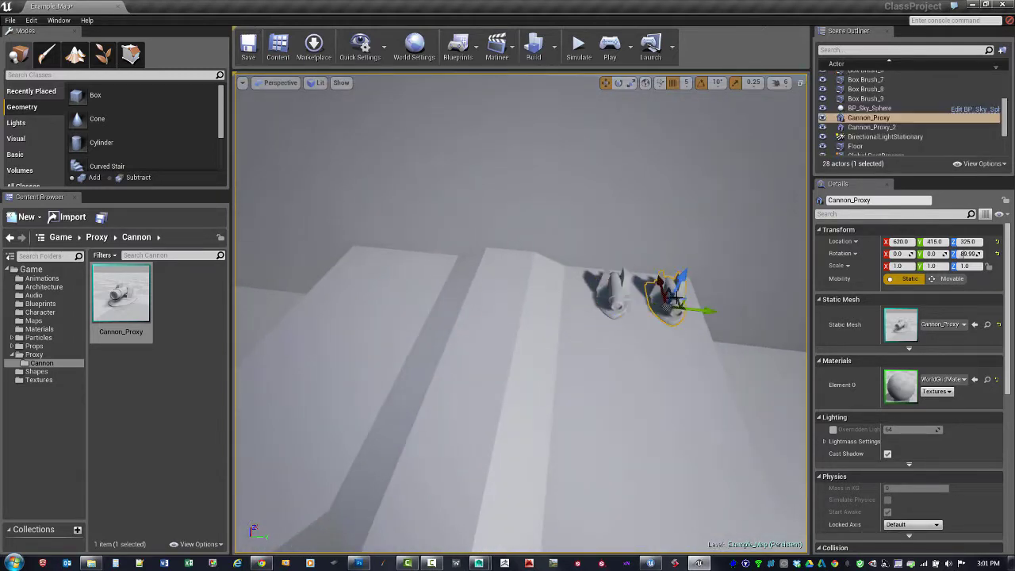
pyautogui.keyDown('ctrl'); pyautogui.click(617, 288); pyautogui.keyUp('ctrl')
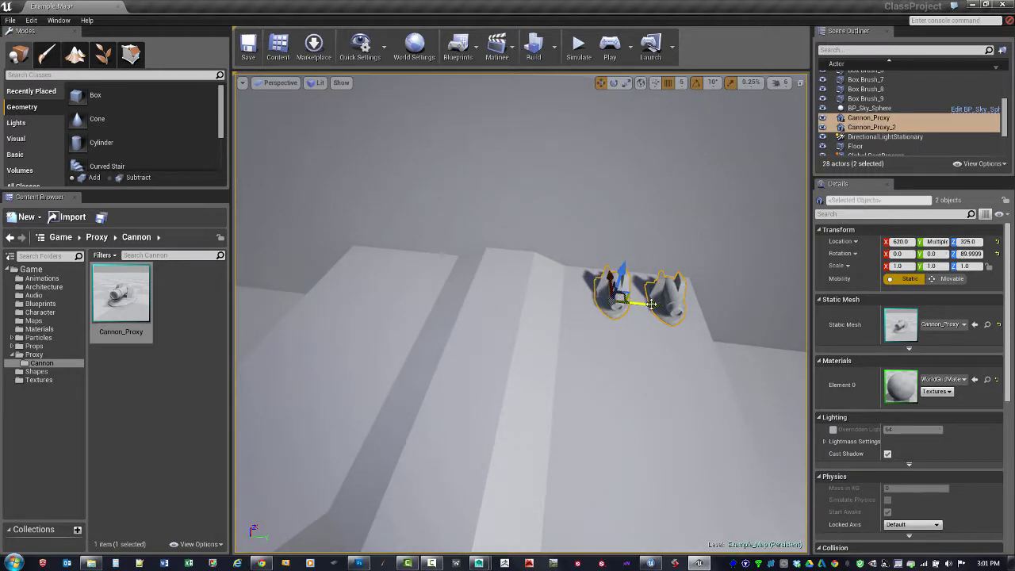
pyautogui.keyDown('alt'); pyautogui.moveTo(651, 304); pyautogui.dragTo(398, 286); pyautogui.keyUp('alt')
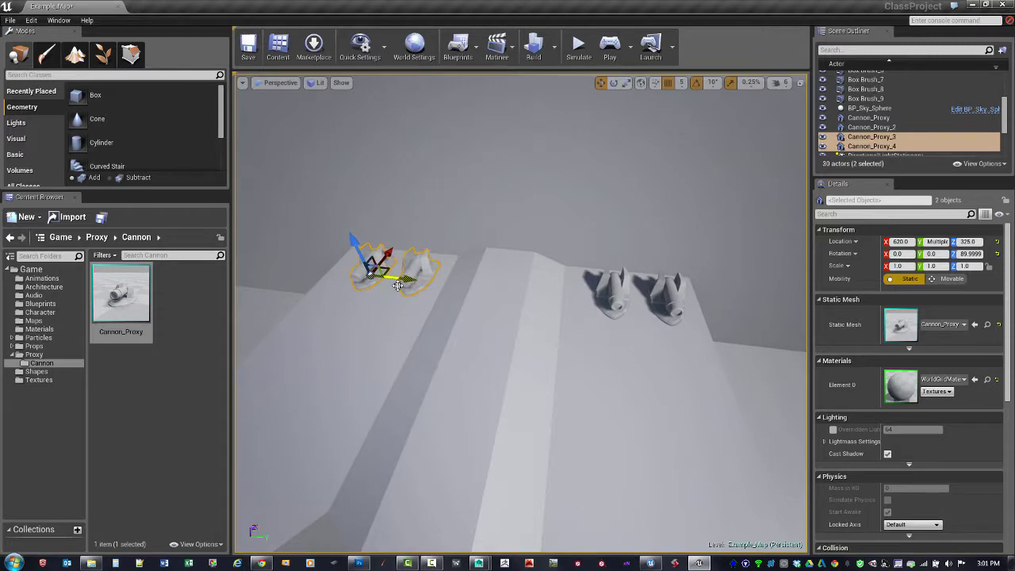
pyautogui.scroll(-4, 621, 386)
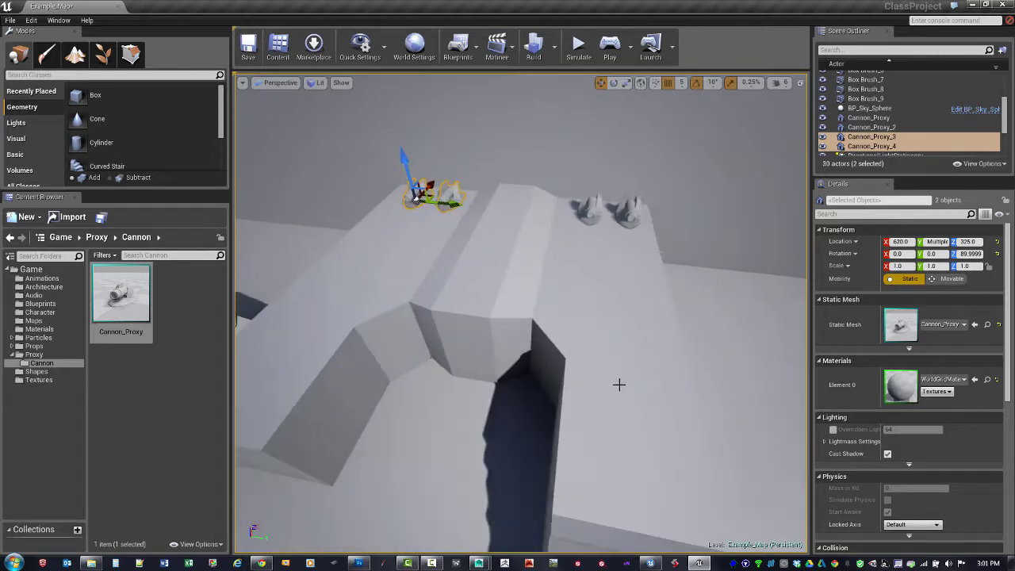
# Play the level in full screen and run the character up onto the raised block to the placed cannons.
pyautogui.click(707, 312)
pyautogui.moveTo(707, 312)
pyautogui.mouseDown(button='right')
pyautogui.moveTo(682, 331)
pyautogui.moveTo(670, 367)
pyautogui.mouseUp(button='right')
pyautogui.moveTo(605, 291); pyautogui.dragTo(634, 302, button='right')
pyautogui.click(632, 51)
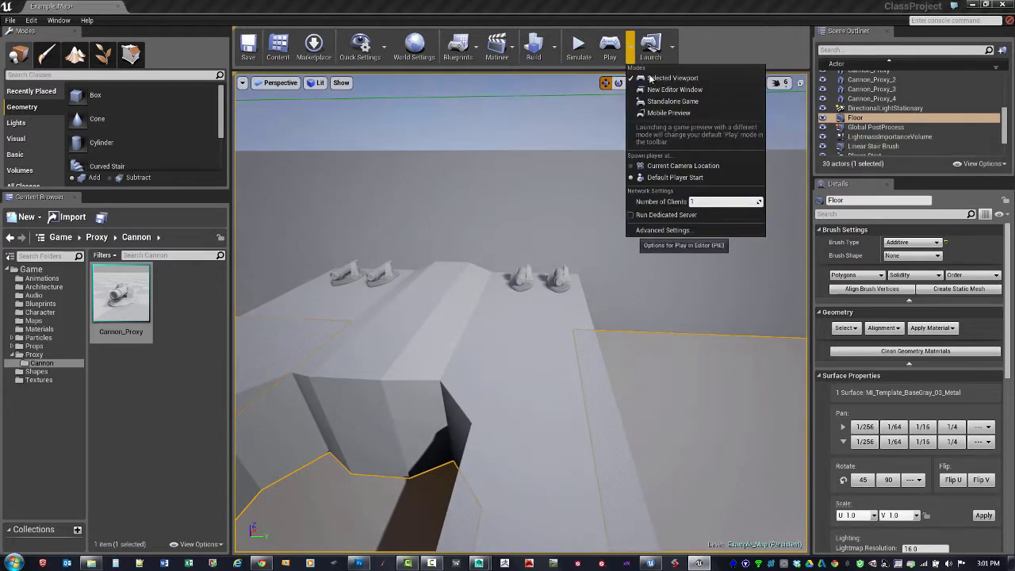
pyautogui.click(610, 46)
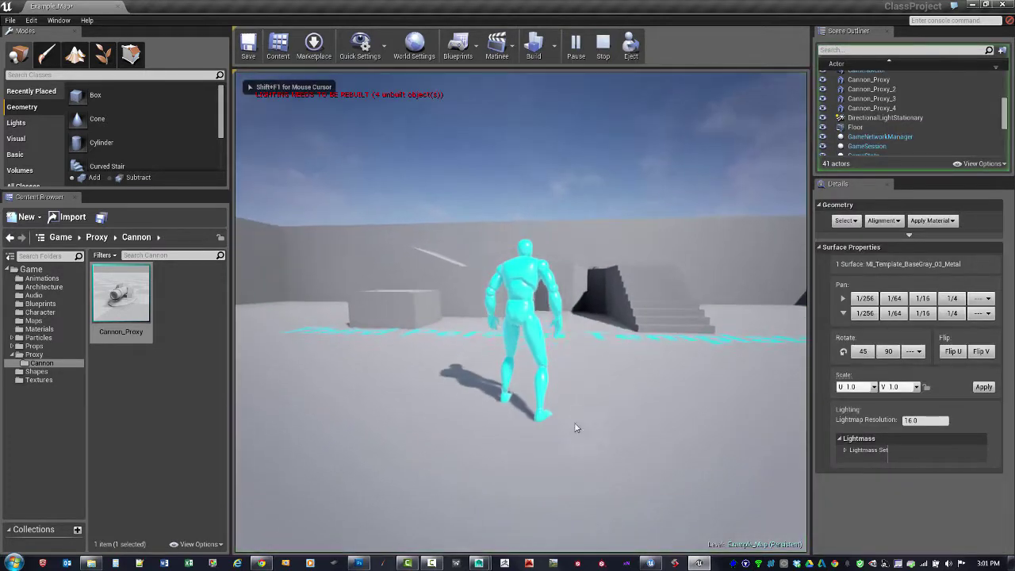
pyautogui.press('F11')
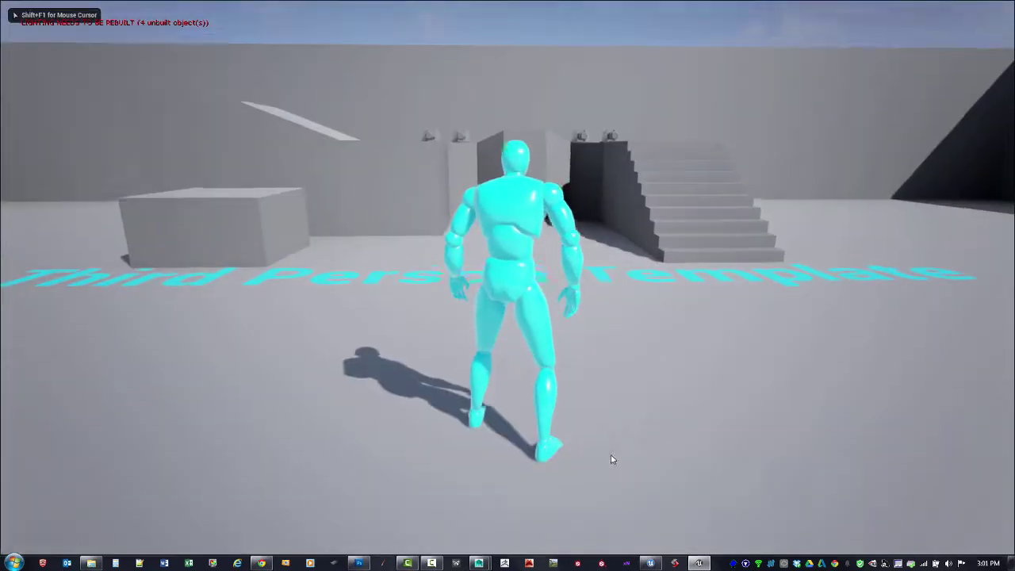
pyautogui.press('w')
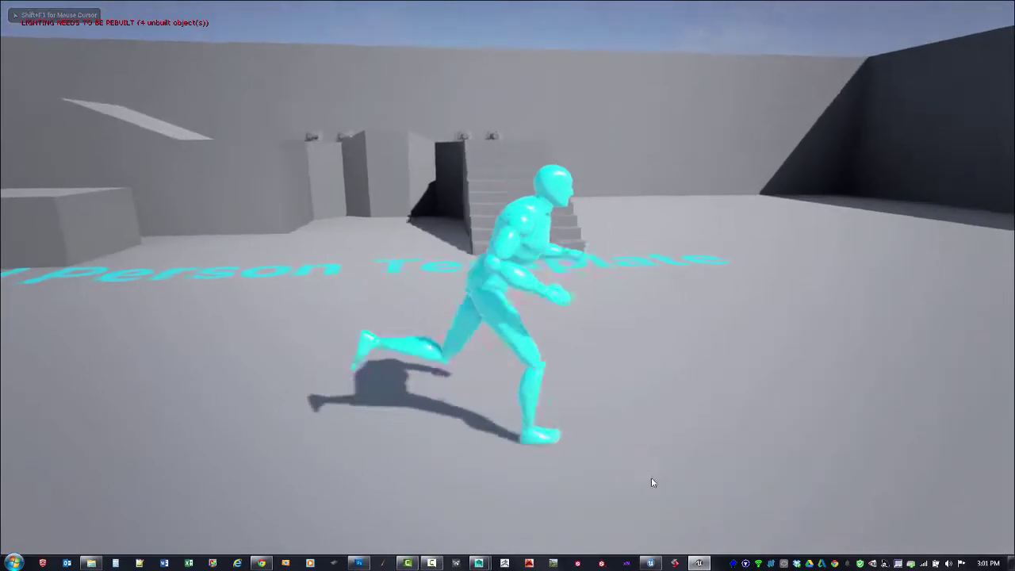
pyautogui.press('w')
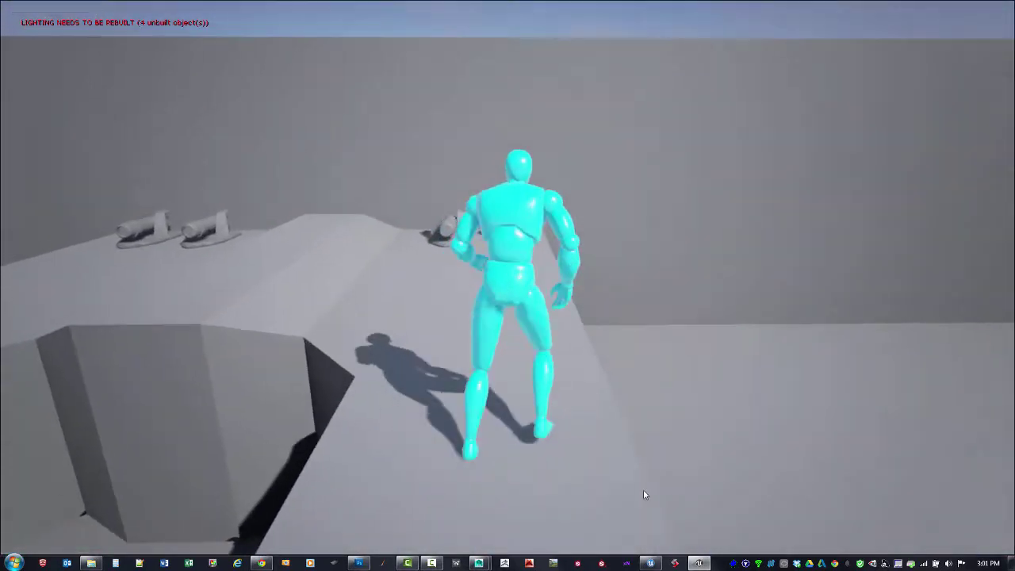
pyautogui.press('w')
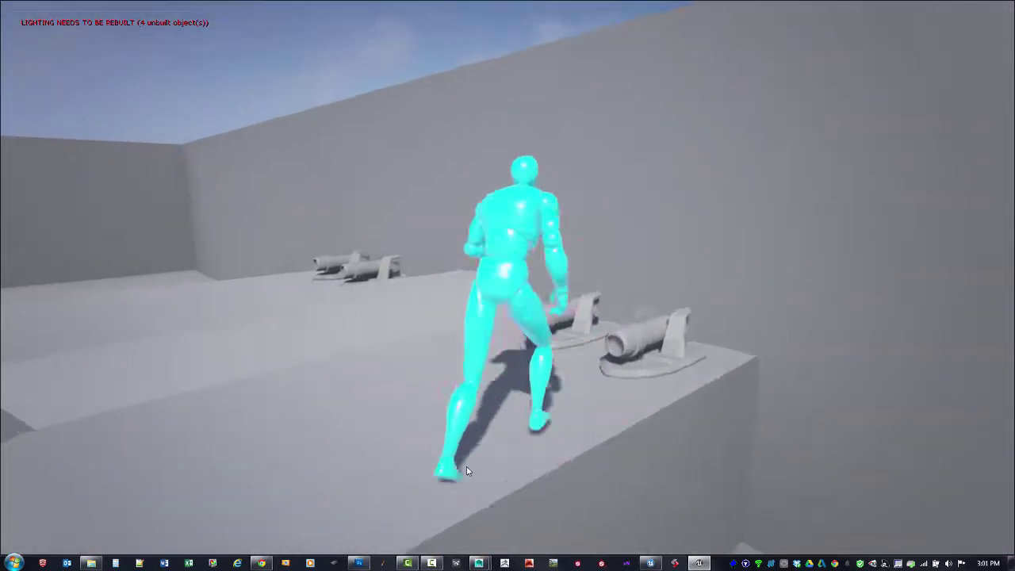
# Run the character back and forth through the cannons to check their collision, and end the full-screen play session.
pyautogui.press('s')
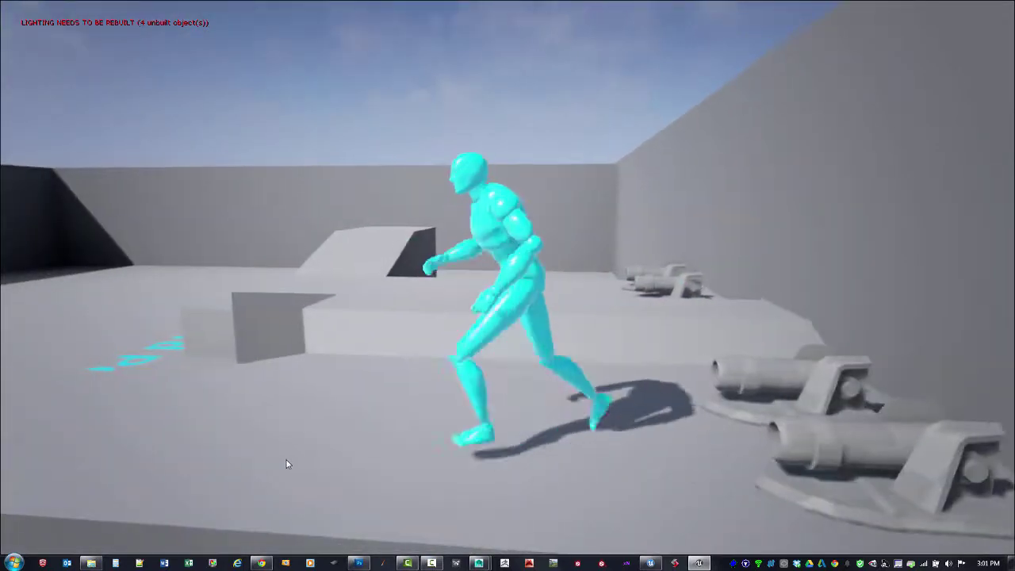
pyautogui.press('d')
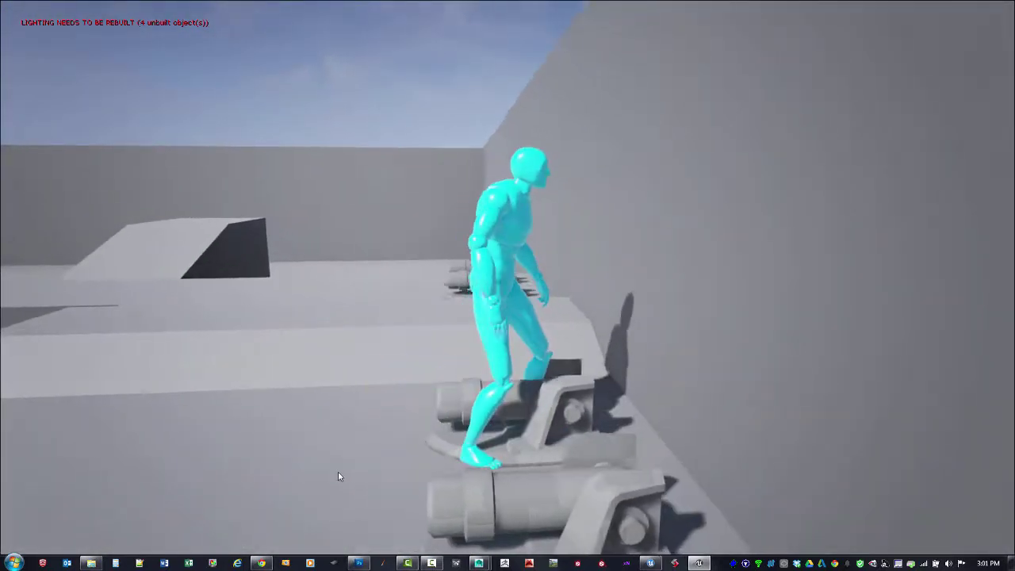
pyautogui.press('s')
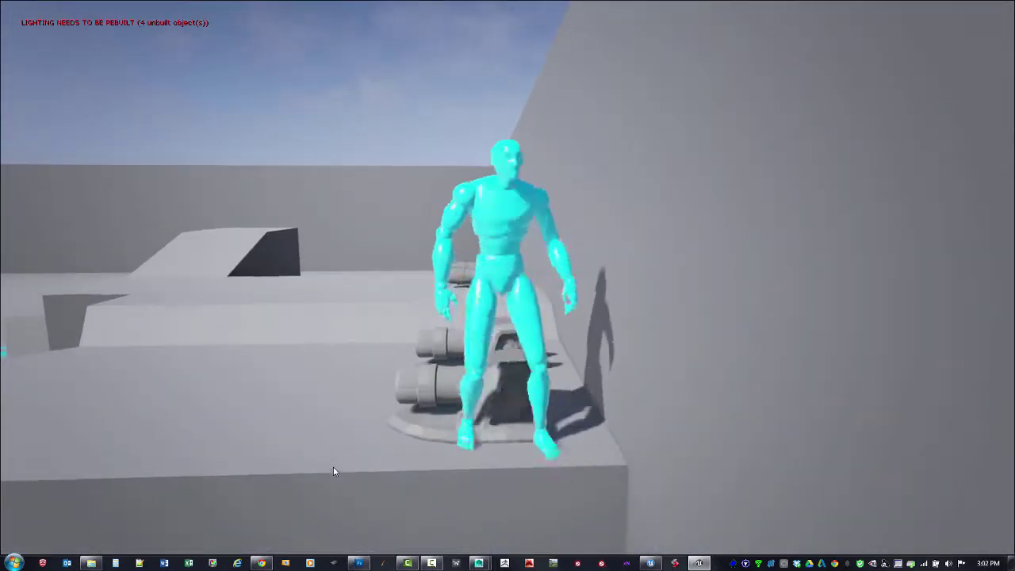
pyautogui.press('w')
pyautogui.press('d')
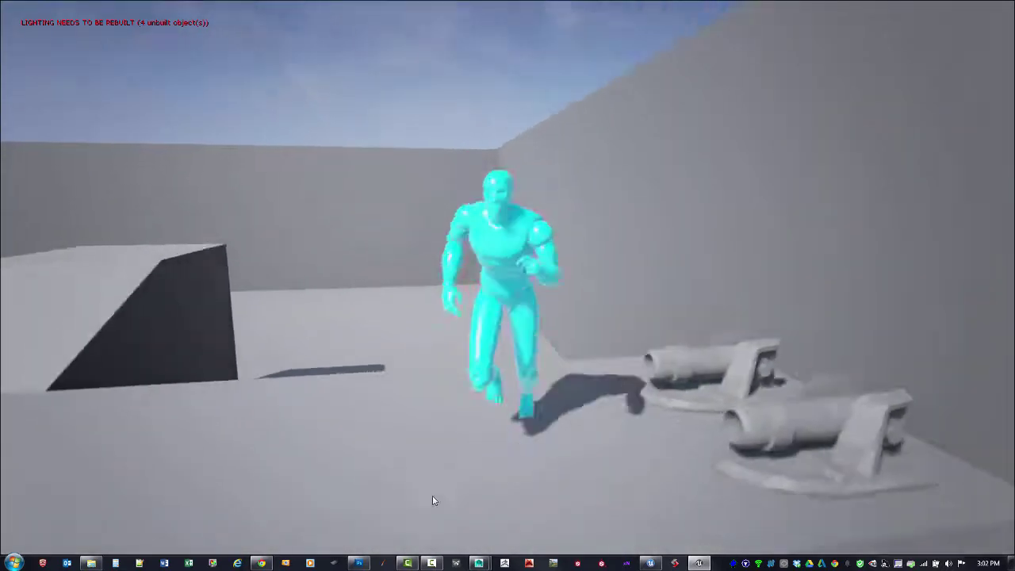
pyautogui.press('w')
pyautogui.press('s')
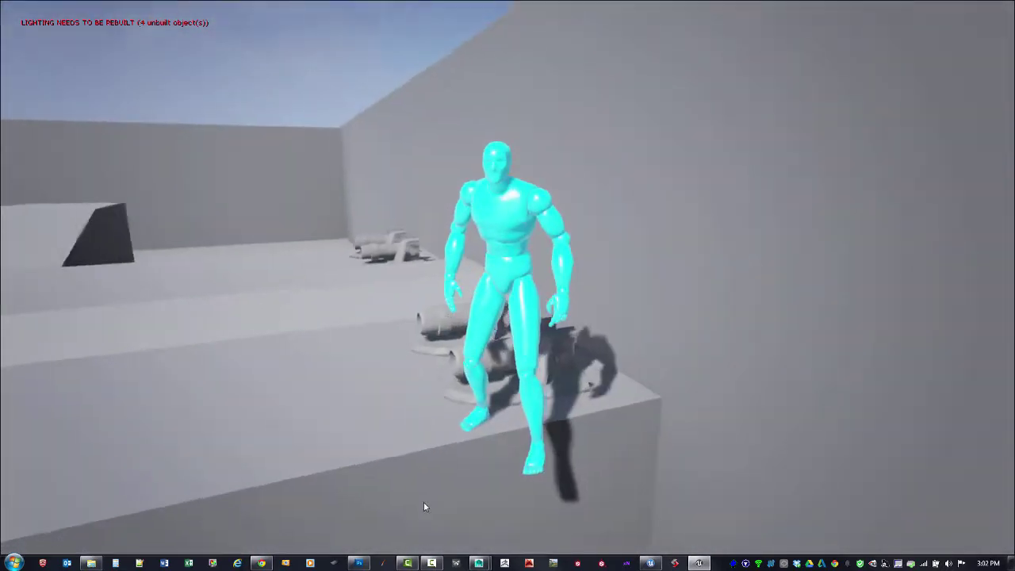
pyautogui.press('w')
pyautogui.press('s')
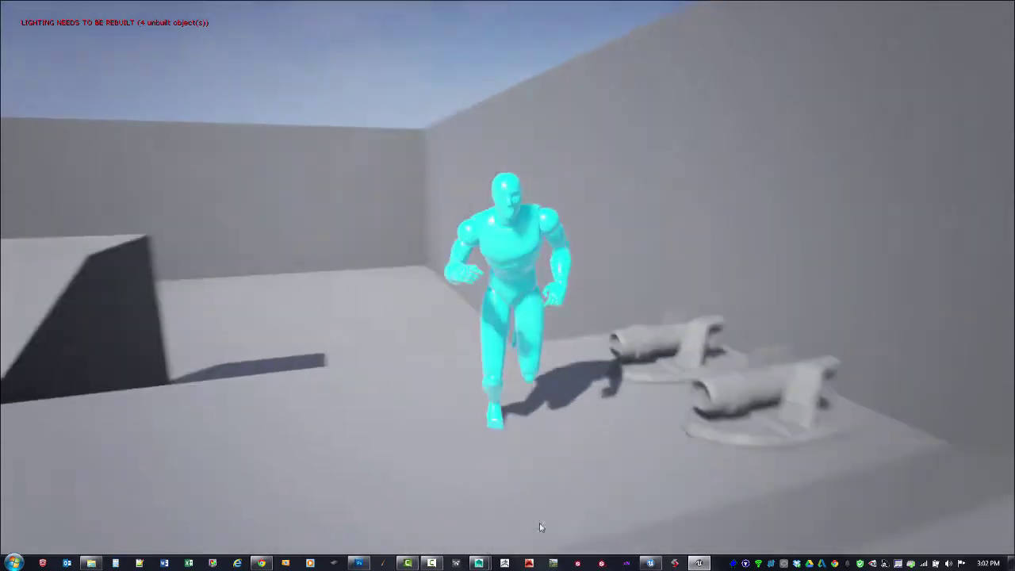
pyautogui.press('d')
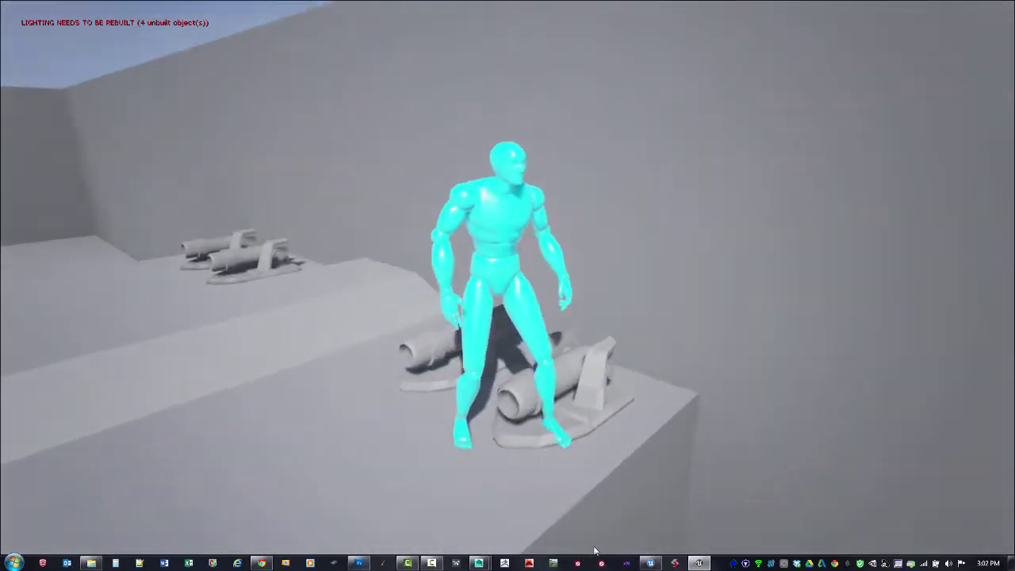
pyautogui.press('Escape')
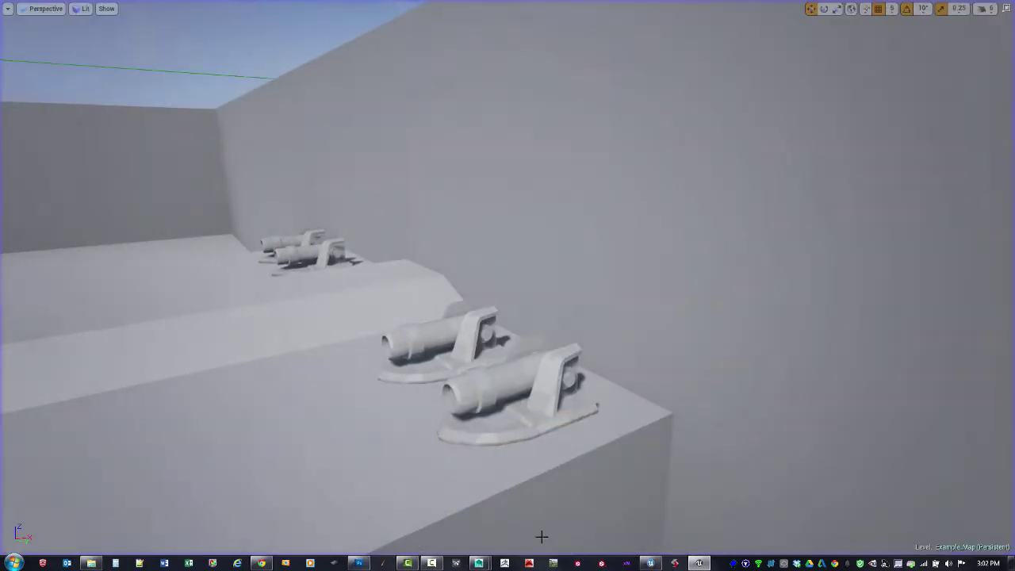
pyautogui.press('F11')
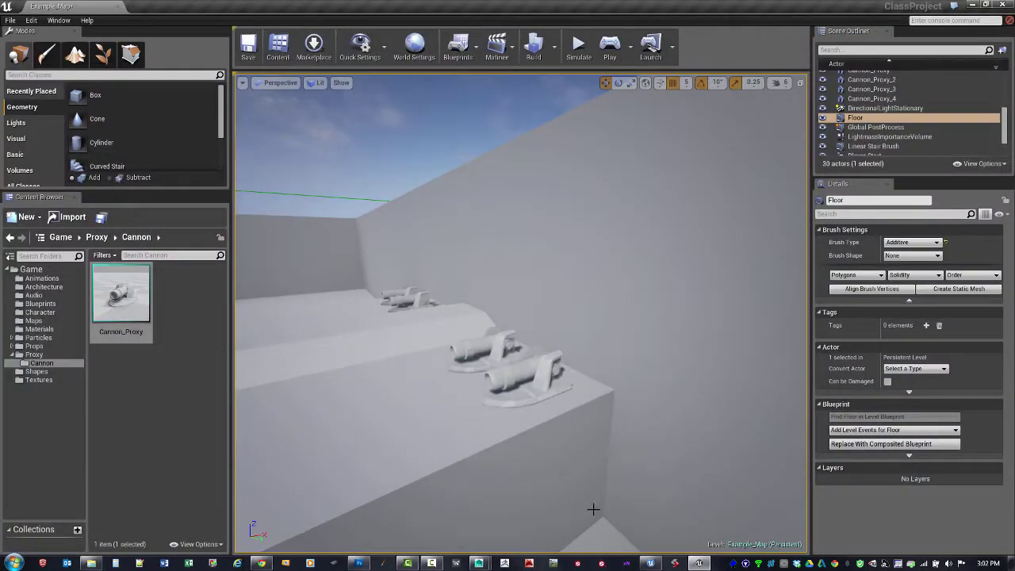
# Open the Cannon_Proxy mesh for editing, turn on its collision display and enlarge the editor window.
pyautogui.doubleClick(120, 298)
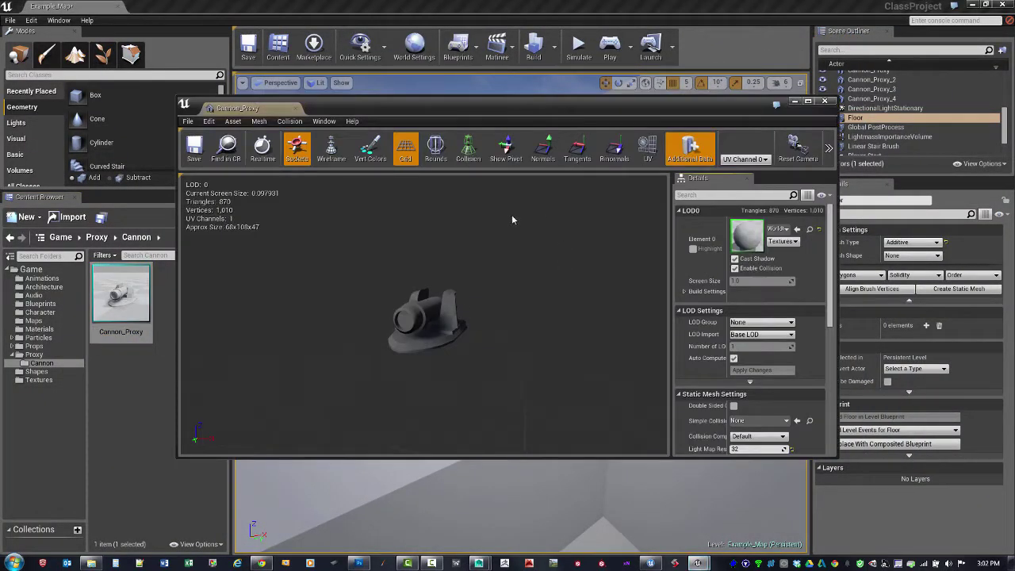
pyautogui.moveTo(507, 107); pyautogui.dragTo(542, 75)
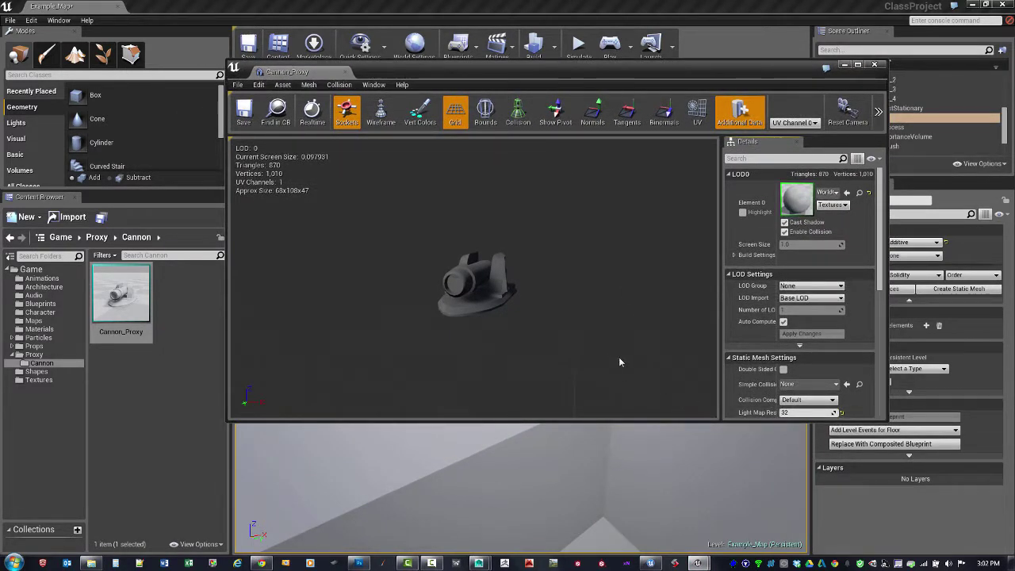
pyautogui.click(517, 111)
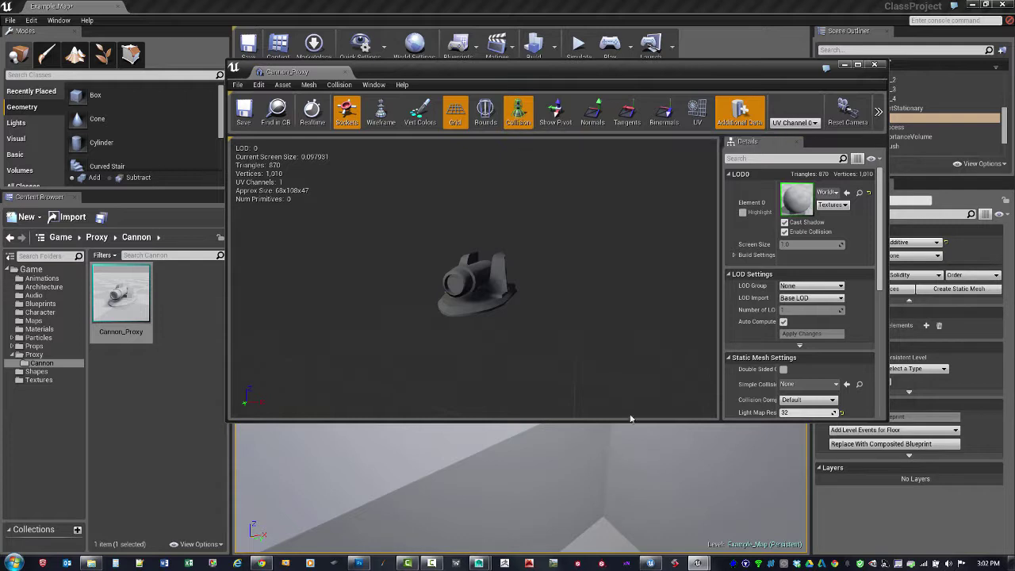
pyautogui.moveTo(632, 421); pyautogui.dragTo(634, 479)
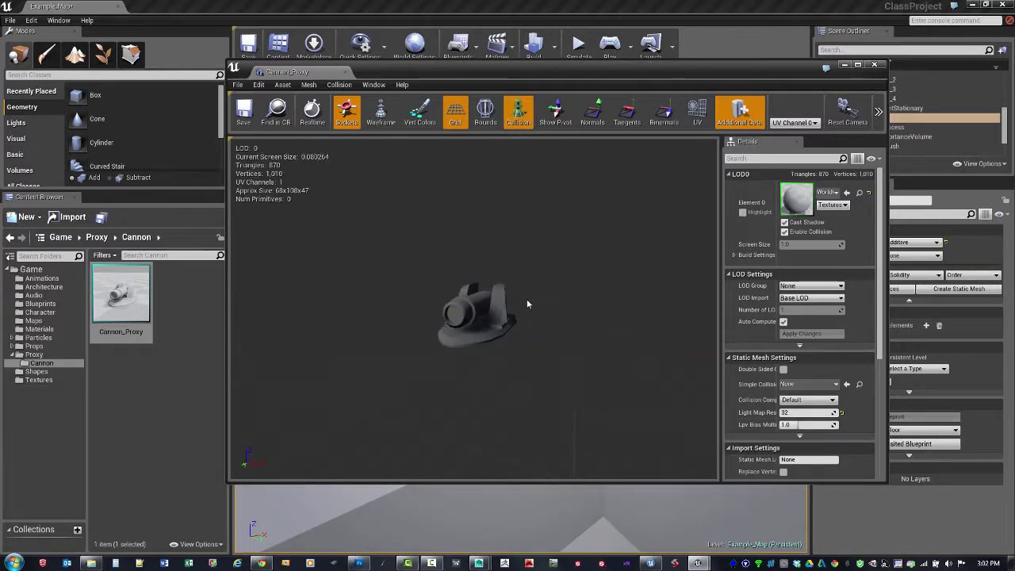
pyautogui.moveTo(527, 299); pyautogui.dragTo(545, 284)
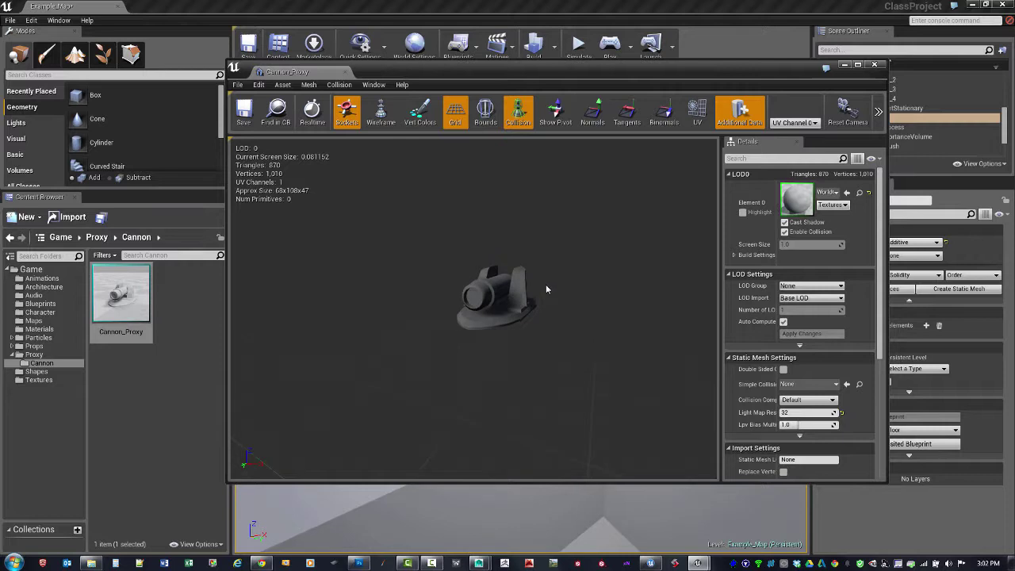
# Try a box simplified collision and an additional beveled-box collision on Cannon_Proxy, and undo both.
pyautogui.click(340, 85)
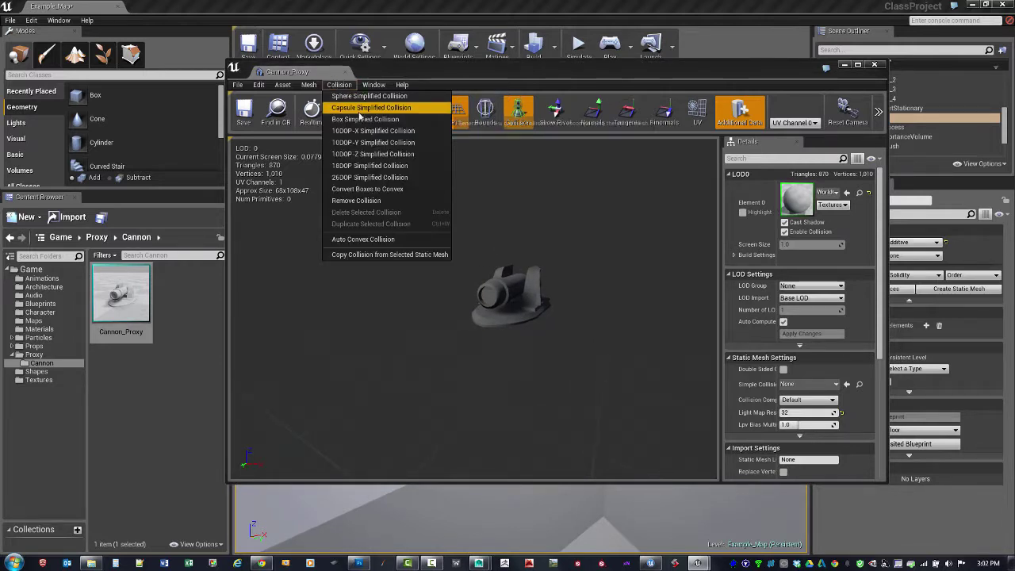
pyautogui.click(377, 120)
pyautogui.moveTo(517, 226); pyautogui.dragTo(553, 349)
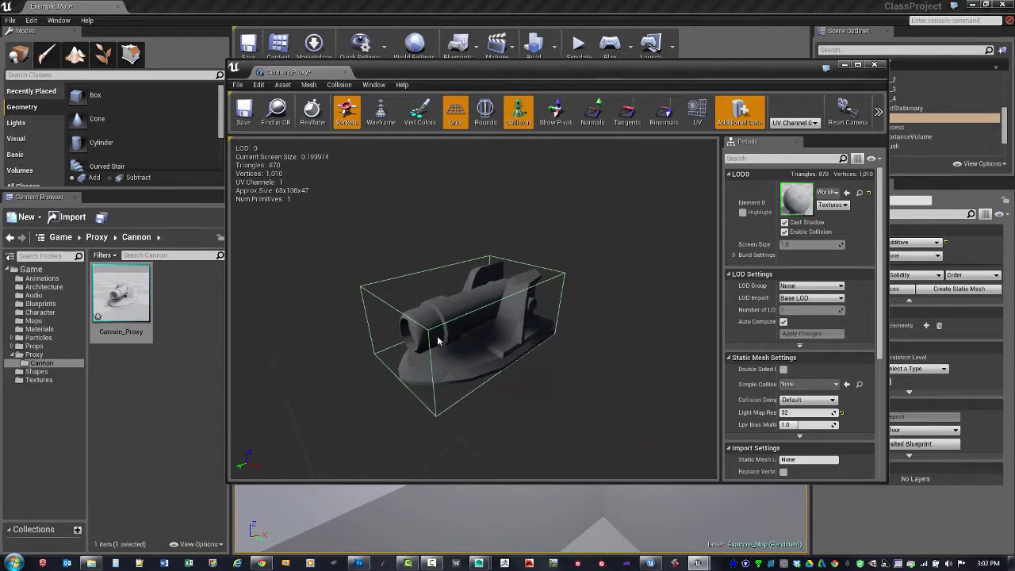
pyautogui.click(339, 85)
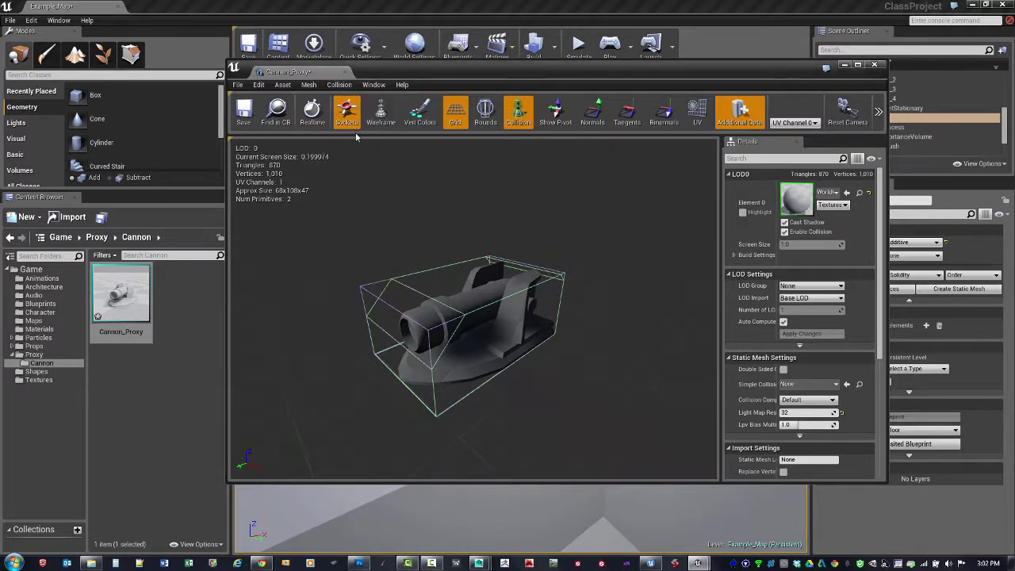
pyautogui.click(341, 85)
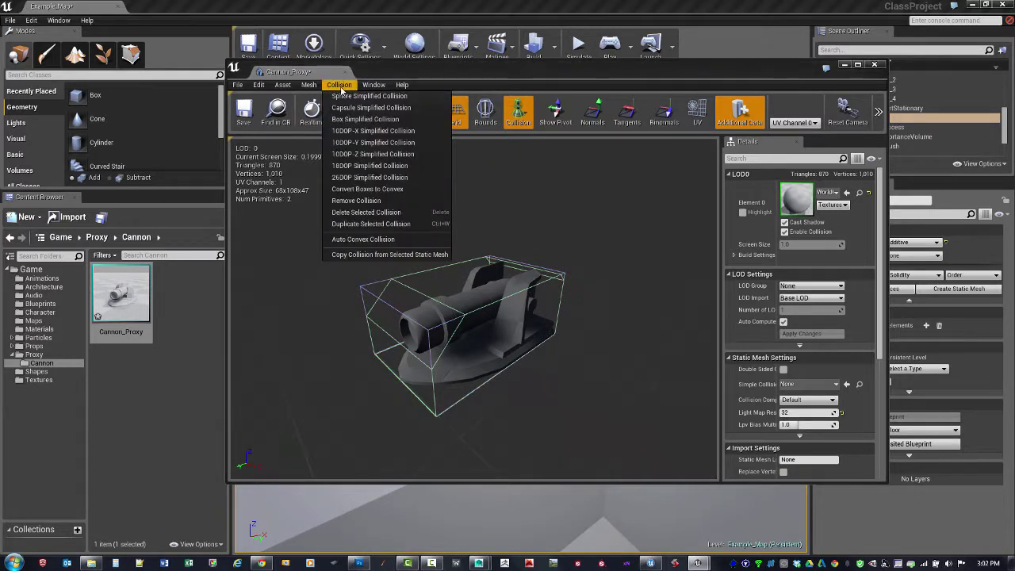
pyautogui.click(555, 250)
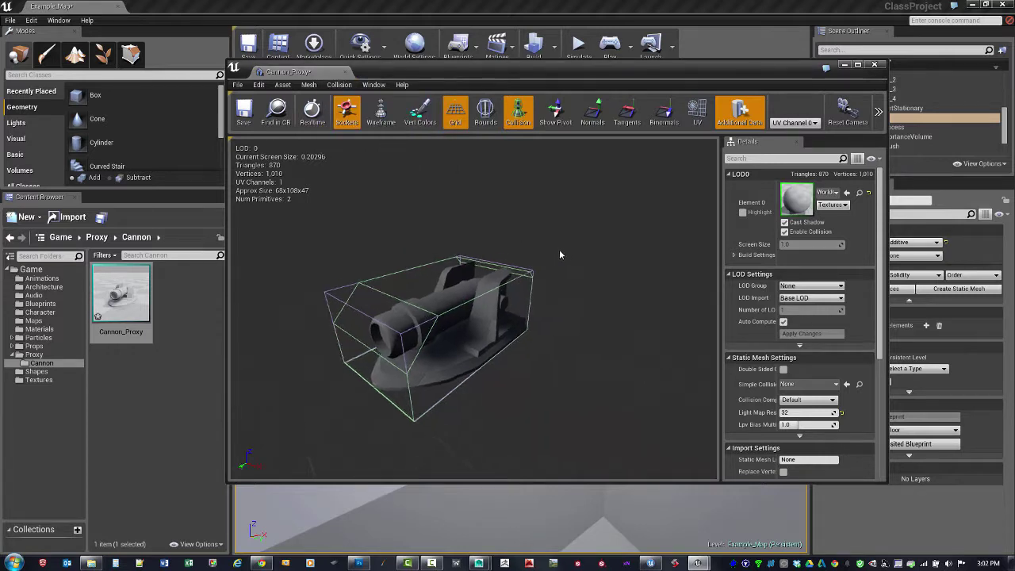
pyautogui.hotkey('ctrl', 'z')
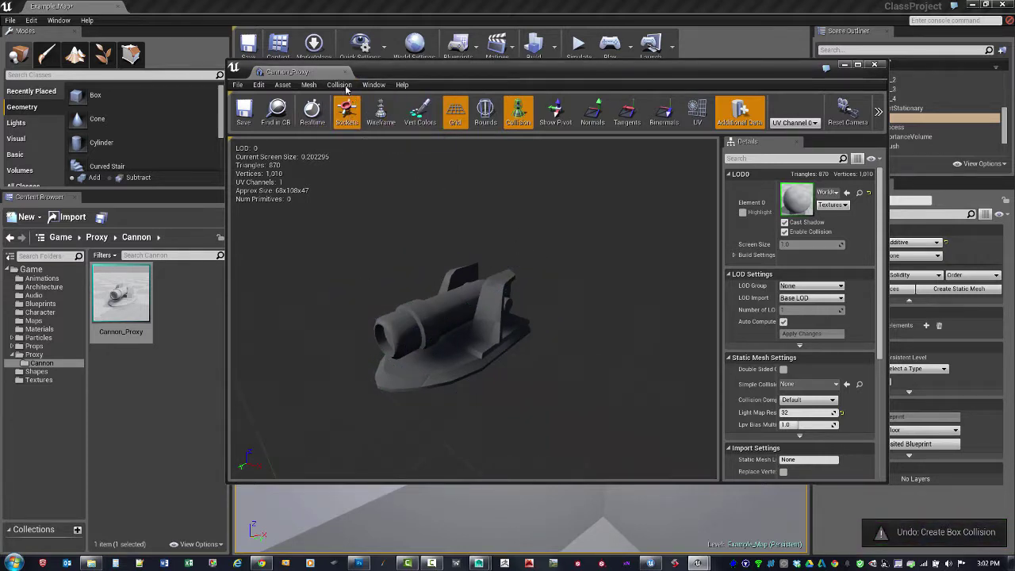
# Add a 26DOP simplified collision to Cannon_Proxy, save the asset and close its editor.
pyautogui.click(341, 85)
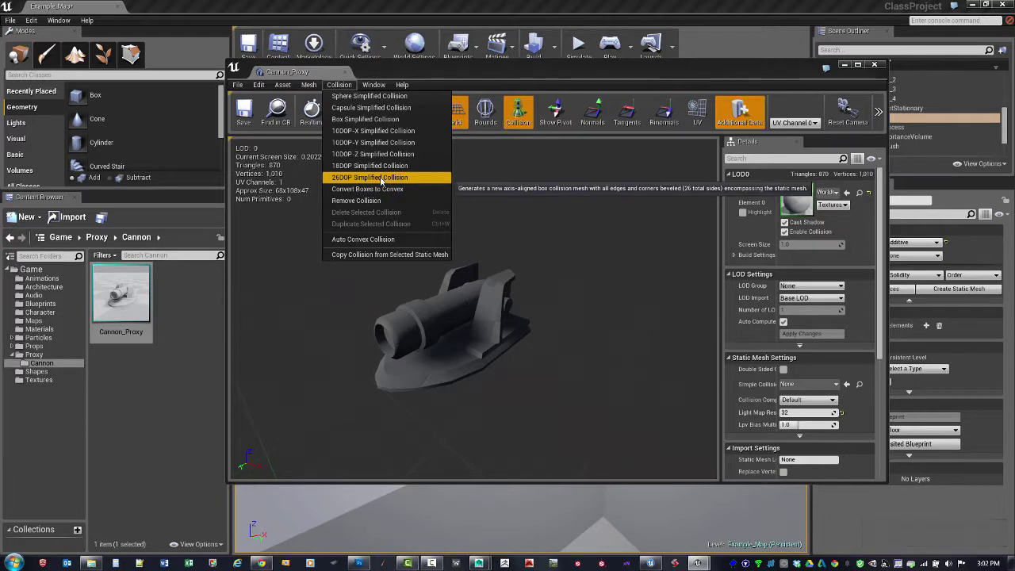
pyautogui.click(381, 178)
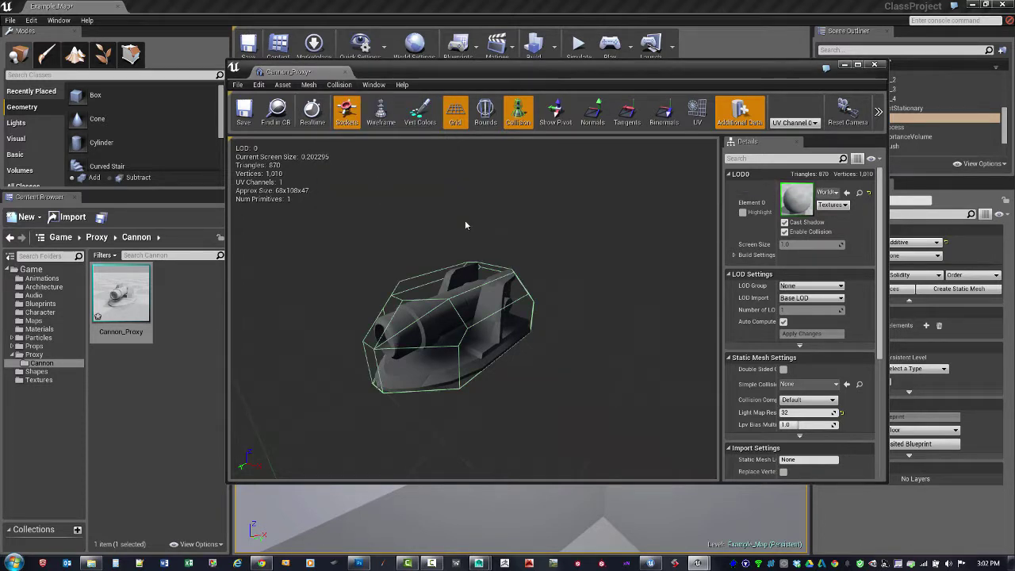
pyautogui.moveTo(529, 270); pyautogui.dragTo(556, 332)
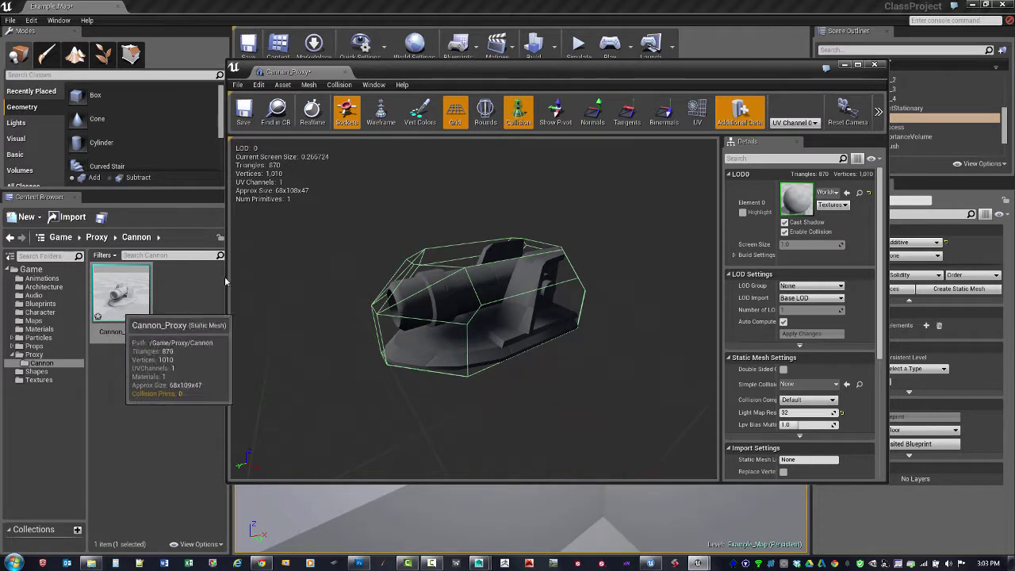
pyautogui.click(245, 112)
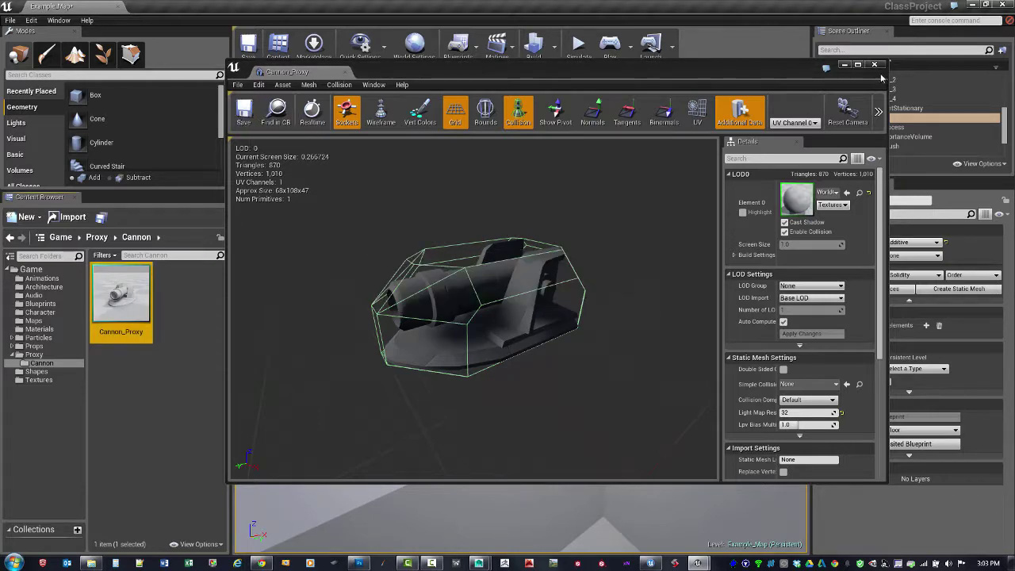
pyautogui.click(875, 64)
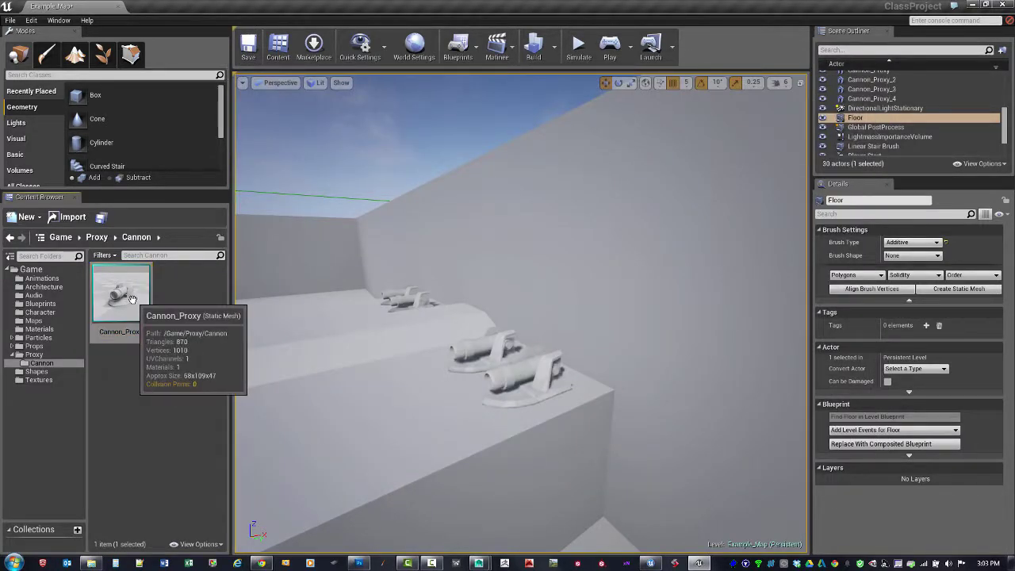
# Play the level in full screen again and run the character into the cannons to test the new collision.
pyautogui.rightClick(131, 299)
pyautogui.click(345, 446)
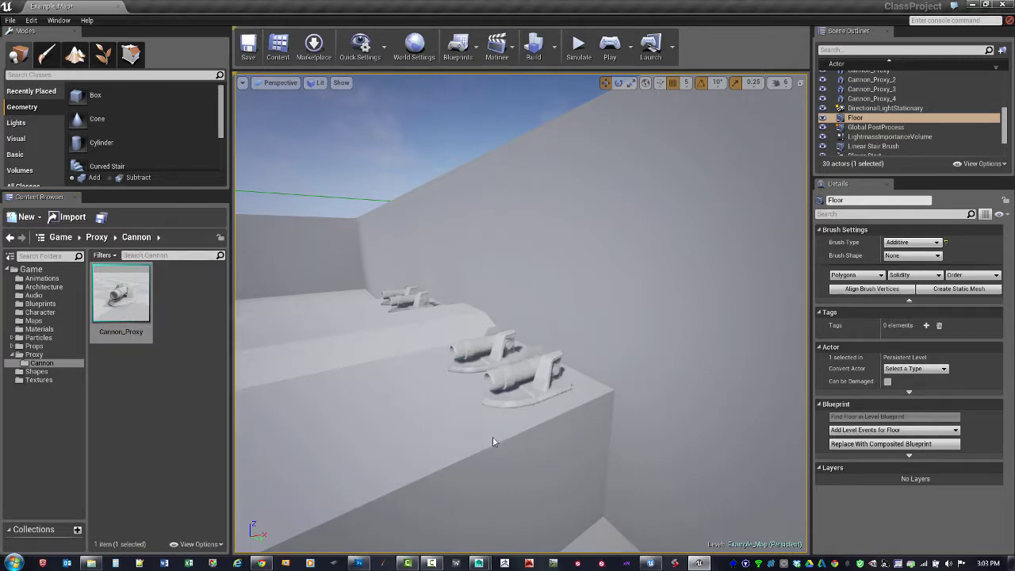
pyautogui.moveTo(493, 436); pyautogui.dragTo(597, 322, button='right')
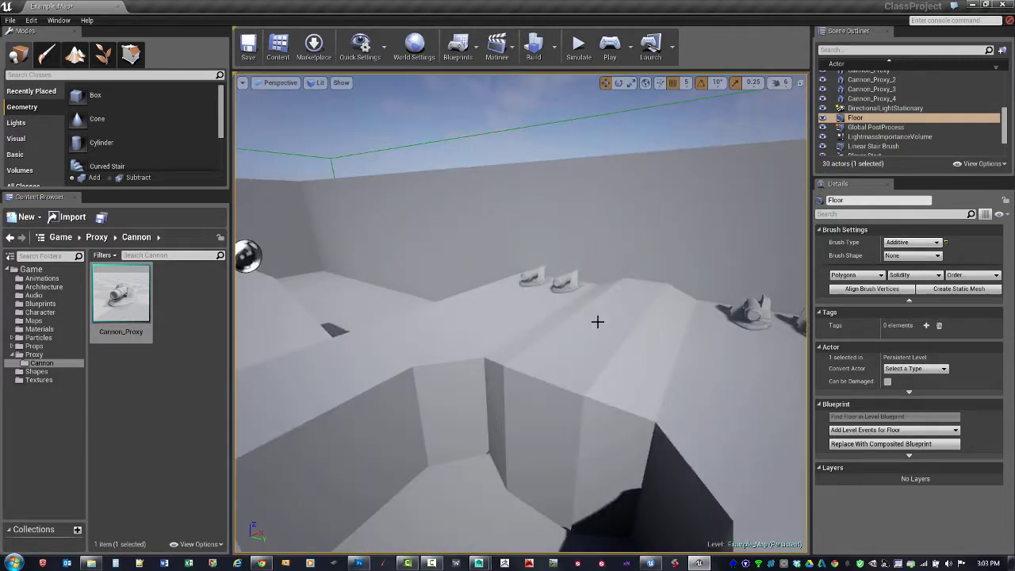
pyautogui.click(610, 47)
pyautogui.press('F11')
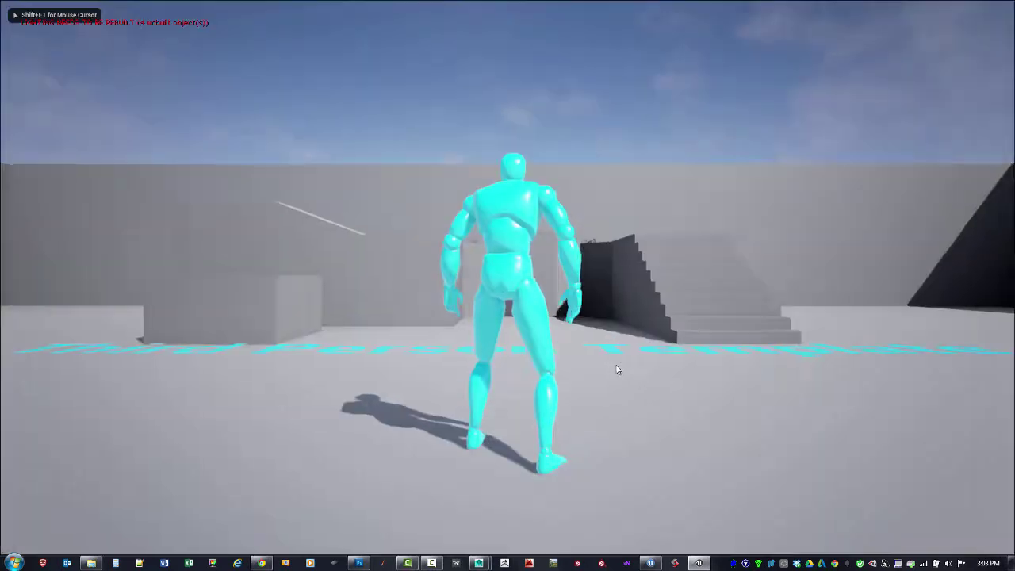
pyautogui.press('w')
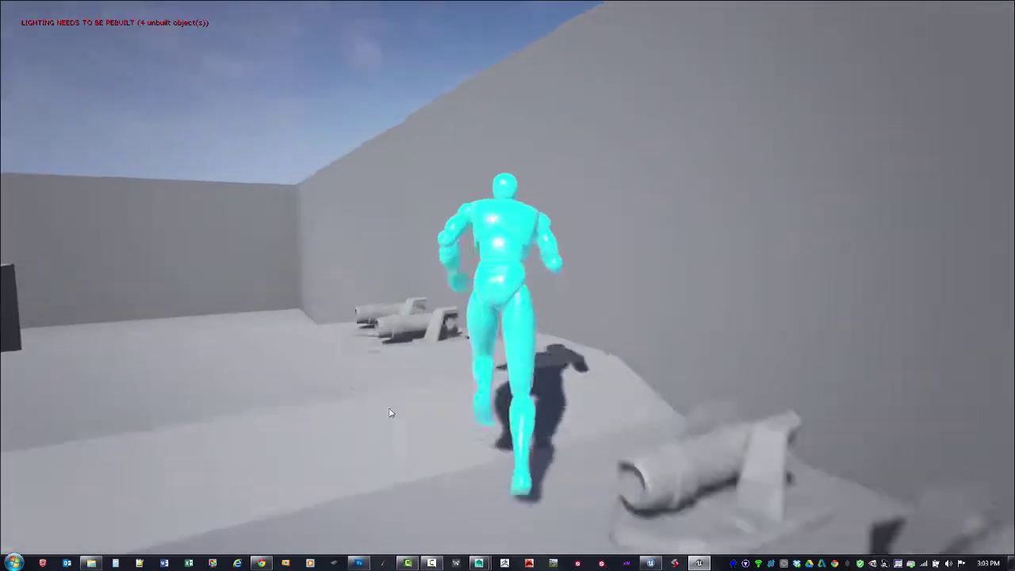
pyautogui.press('d')
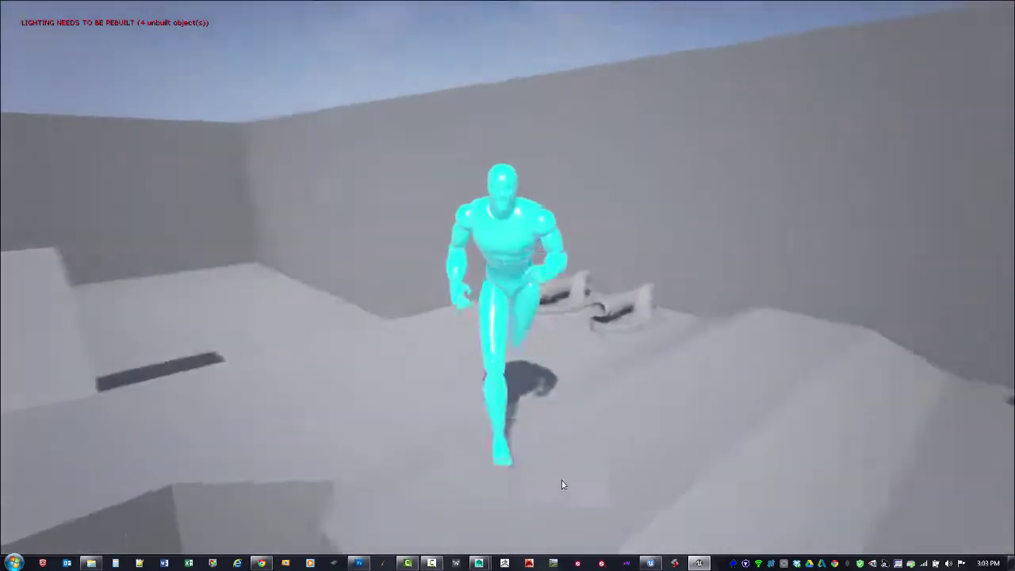